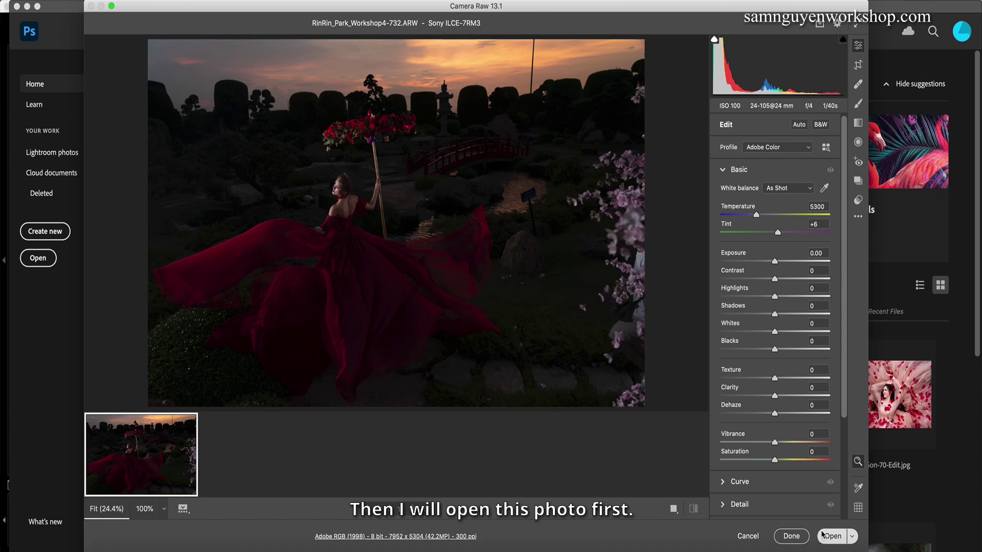
Open the raw photo from Camera Raw for editing and duplicate its Background layer.
click(821, 534)
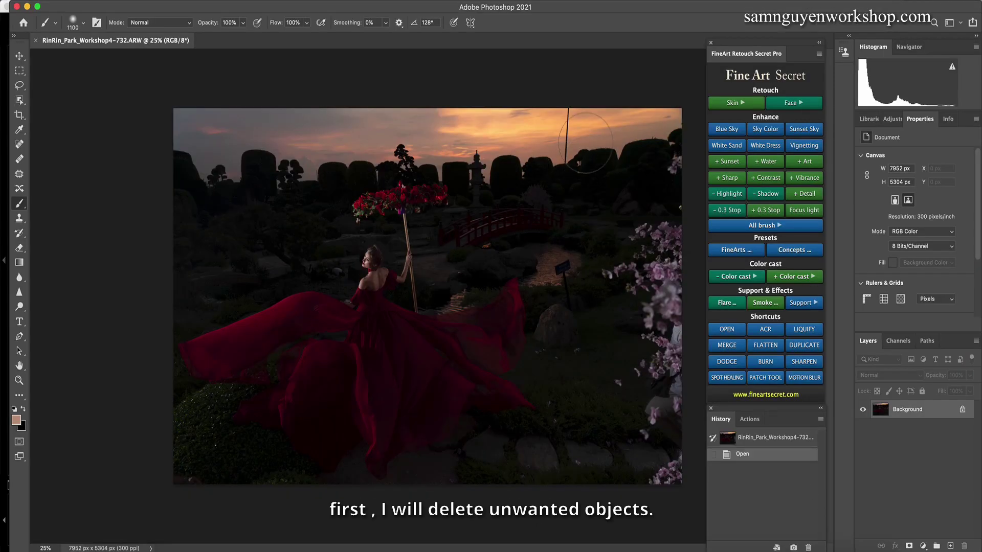
key(ctrl+j)
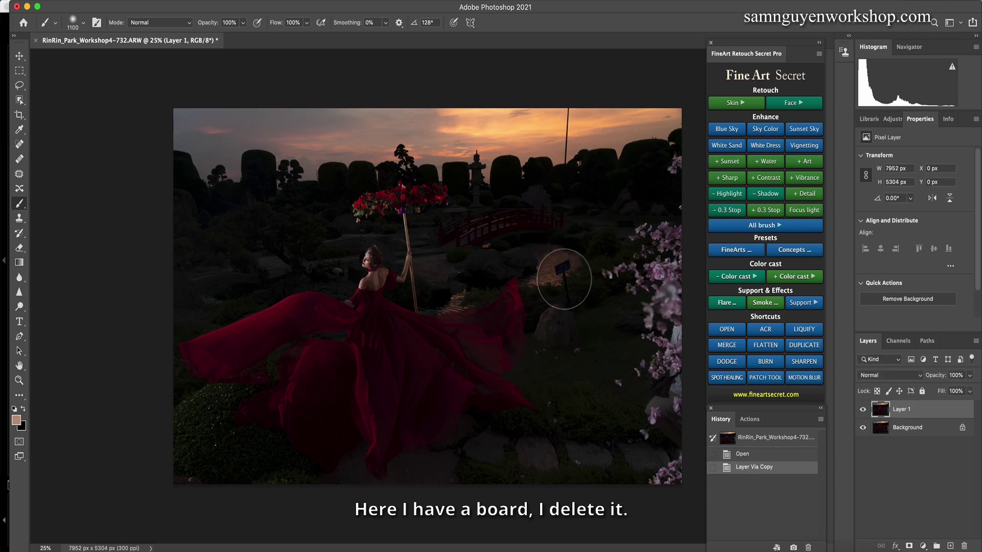
Remove the signboard by the water and the thin pole in the sky with lasso selections and a fill.
key(l)
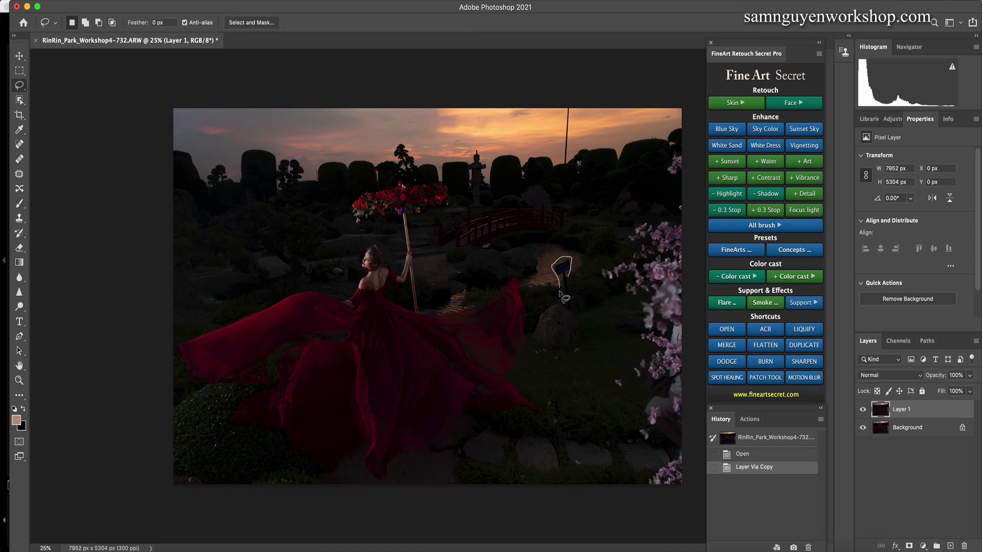
drag(569, 303, 568, 302)
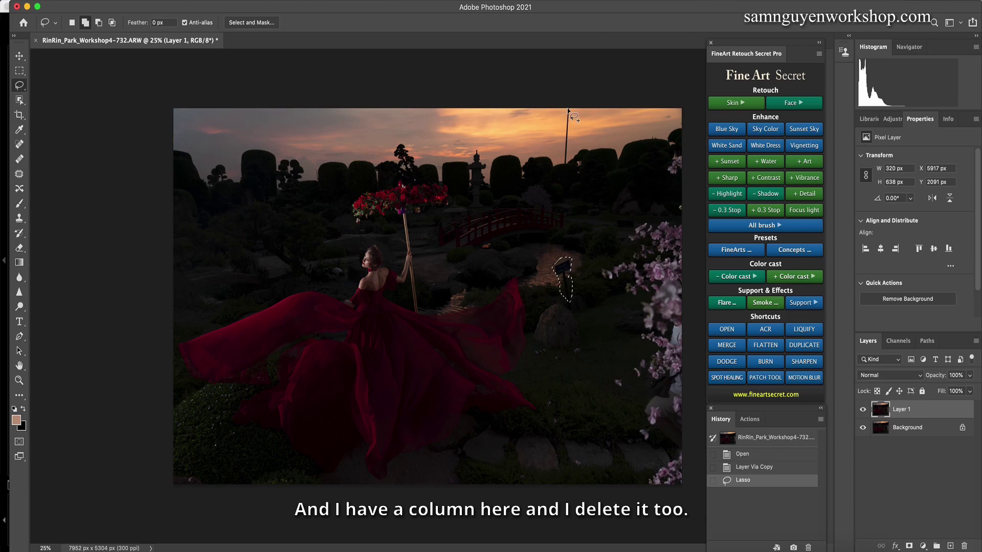
mouse_move(569, 109)
mouse_down()
mouse_move(566, 163)
mouse_move(568, 135)
mouse_up()
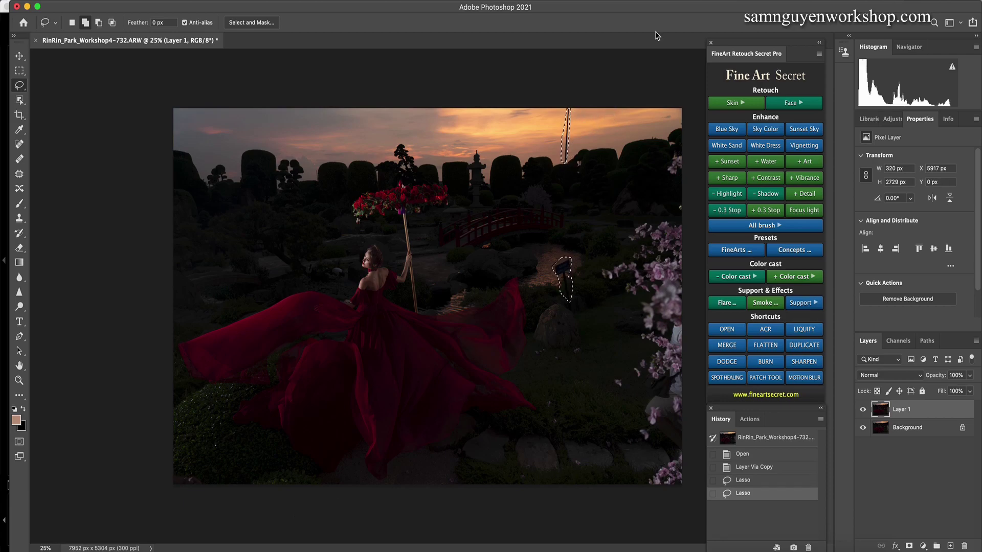
key(shift+BackSpace)
key(Return)
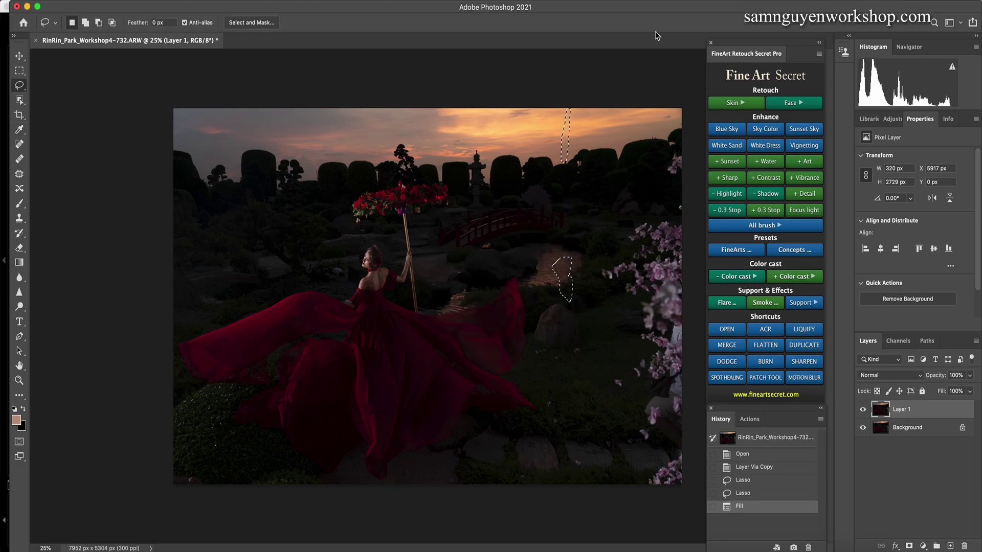
key(ctrl+d)
Lasso the unwanted spot at the lower-left edge of the photo, fill it, and deselect.
mouse_move(205, 483)
mouse_down()
mouse_move(188, 468)
mouse_move(162, 483)
mouse_move(204, 483)
mouse_up()
key(shift+BackSpace)
key(Return)
key(ctrl+d)
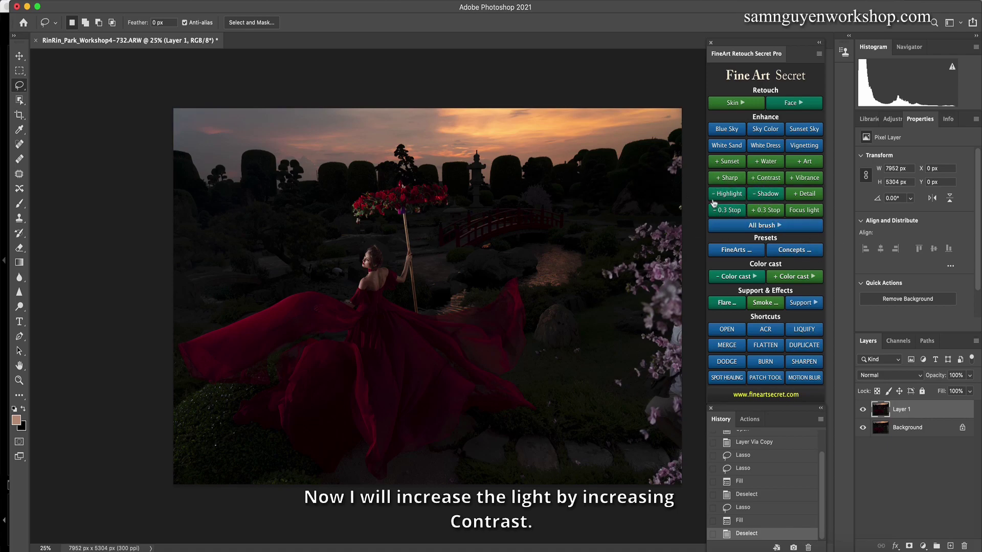
Brighten the photo by applying the + Contrast enhancement three times and + 0.3 Stop twice.
click(764, 178)
click(768, 176)
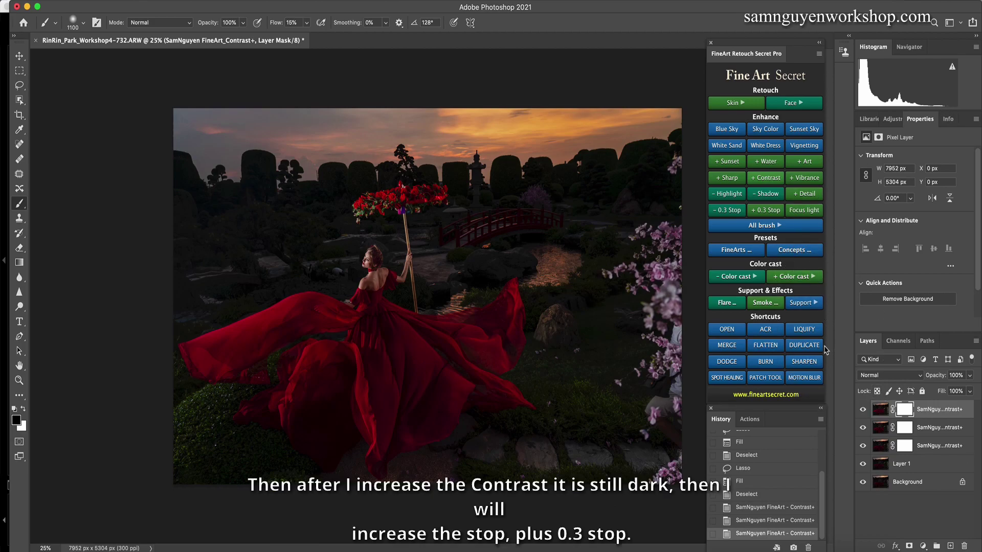
click(769, 215)
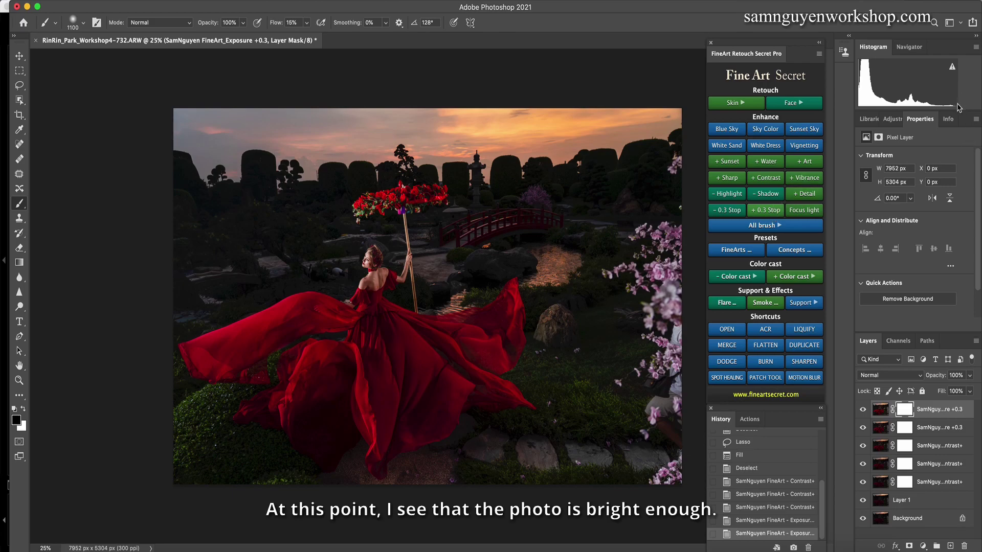
Group the two + 0.3 Stop layers and add a layer mask to the group.
click(943, 431)
key(super+g)
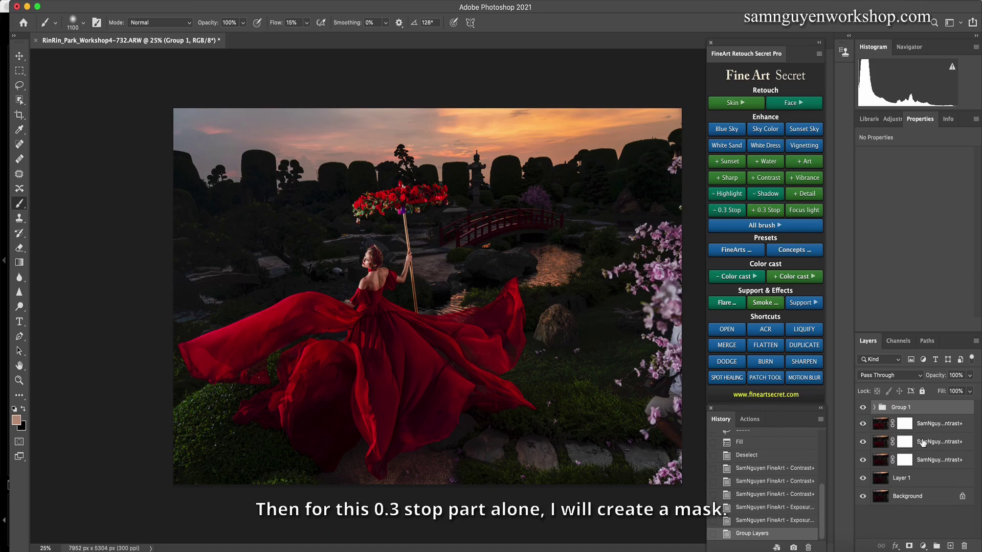
click(909, 547)
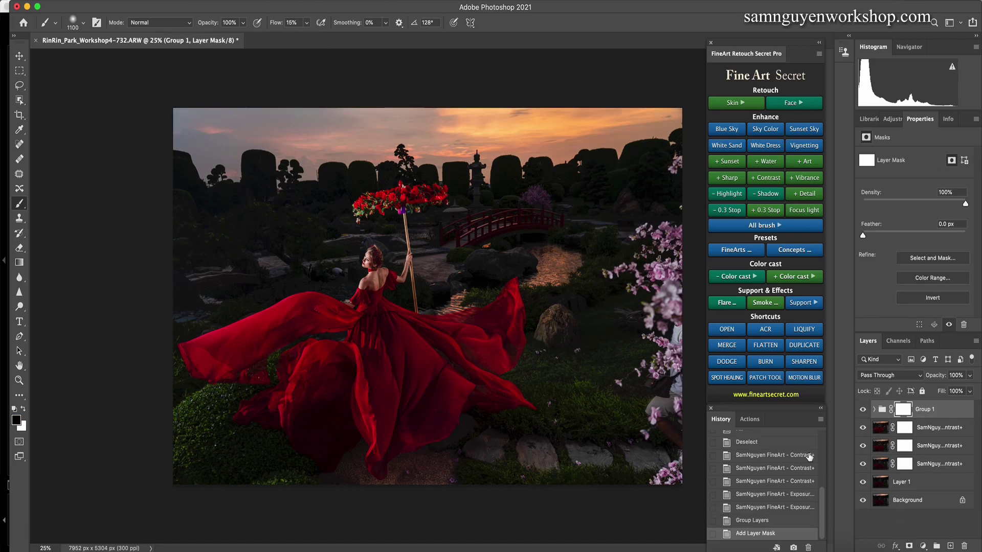
Paint black on the group's mask over the woman's face with a 90 px brush to tone down the brightened skin.
key(super+equal)
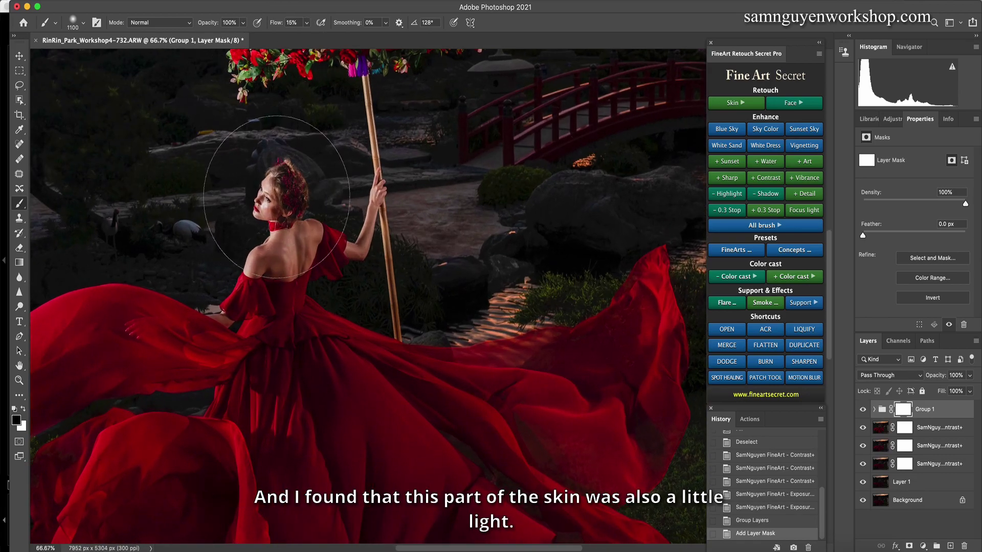
key(bracketleft)
key(bracketleft)
key(bracketleft)
key(bracketleft)
key(bracketleft)
key(bracketleft)
key(bracketleft)
key(bracketleft)
key(bracketleft)
key(bracketleft)
key(bracketleft)
key(bracketleft)
key(bracketleft)
key(bracketleft)
key(bracketleft)
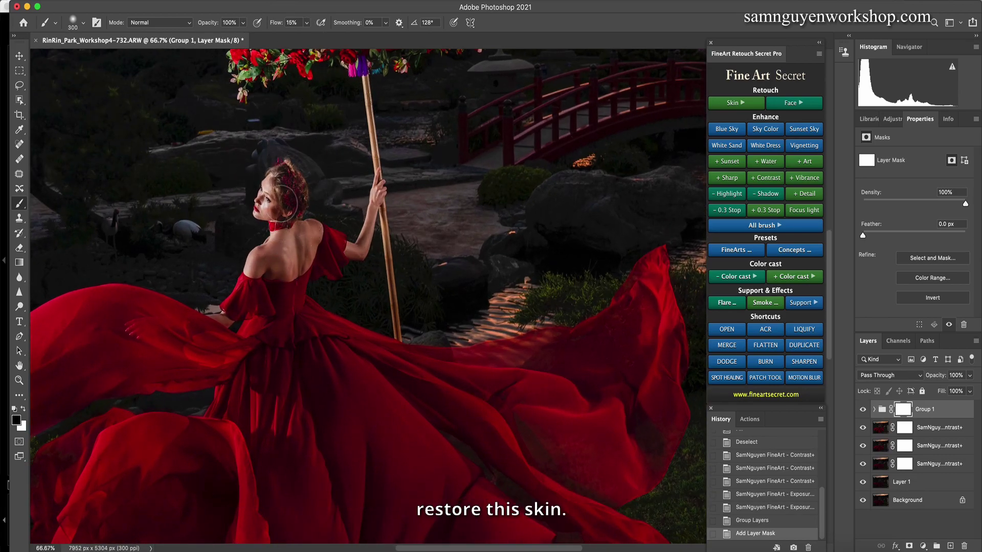
key(bracketleft)
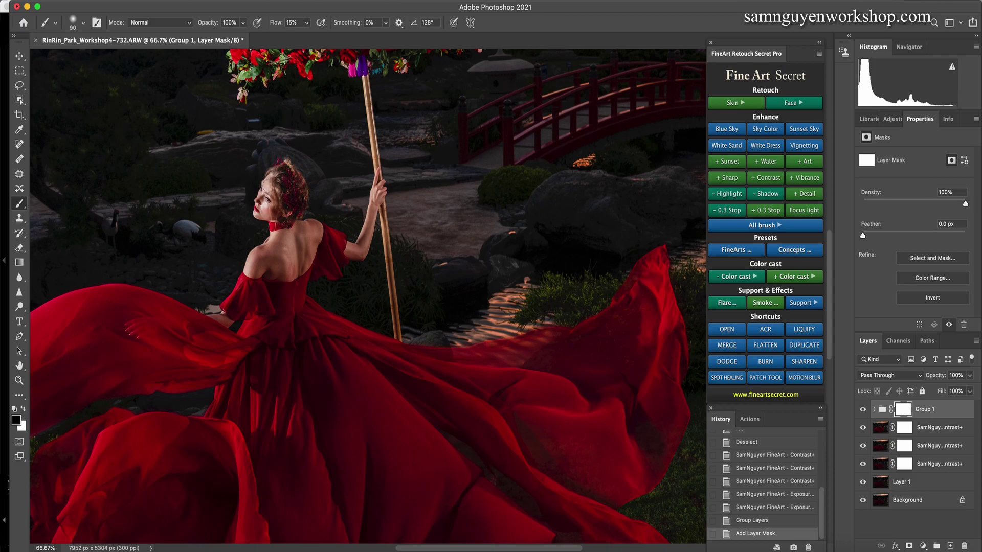
drag(264, 201, 266, 205)
Compare the photo with the masked exposure group hidden and shown.
click(863, 409)
click(863, 409)
click(862, 409)
click(862, 409)
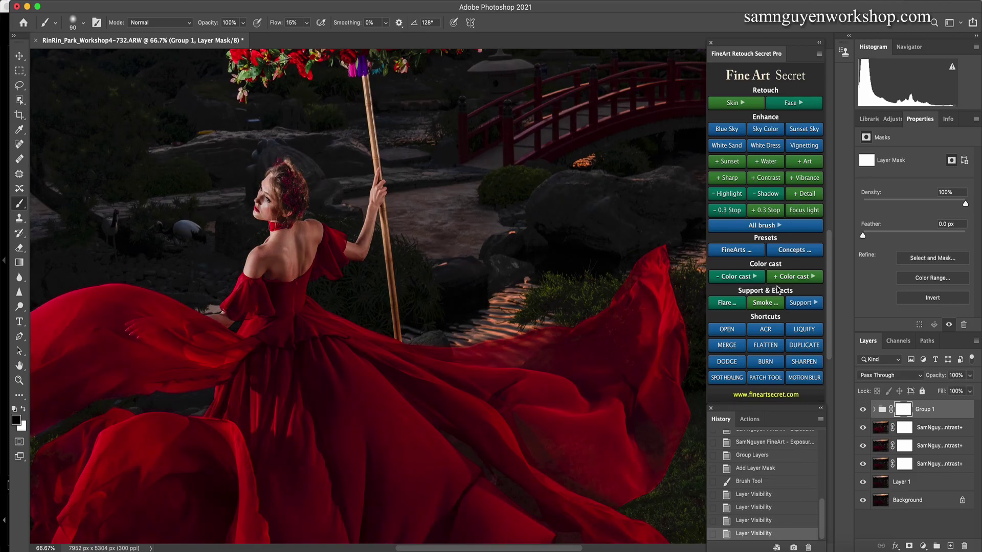
Merge all layers above the Background into a single layer and duplicate the merged layer.
key(super+minus)
key(super+minus)
key(super+minus)
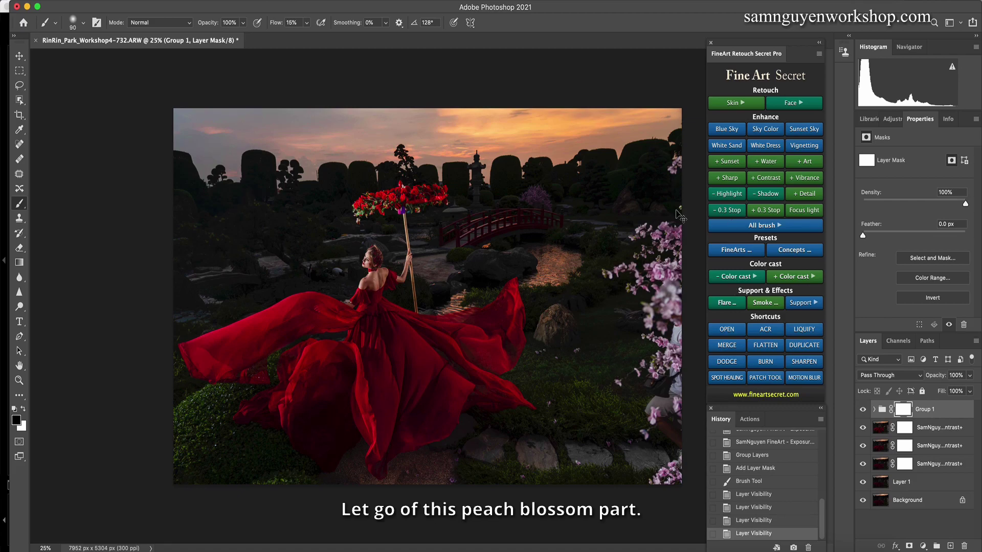
key(super+minus)
key(m)
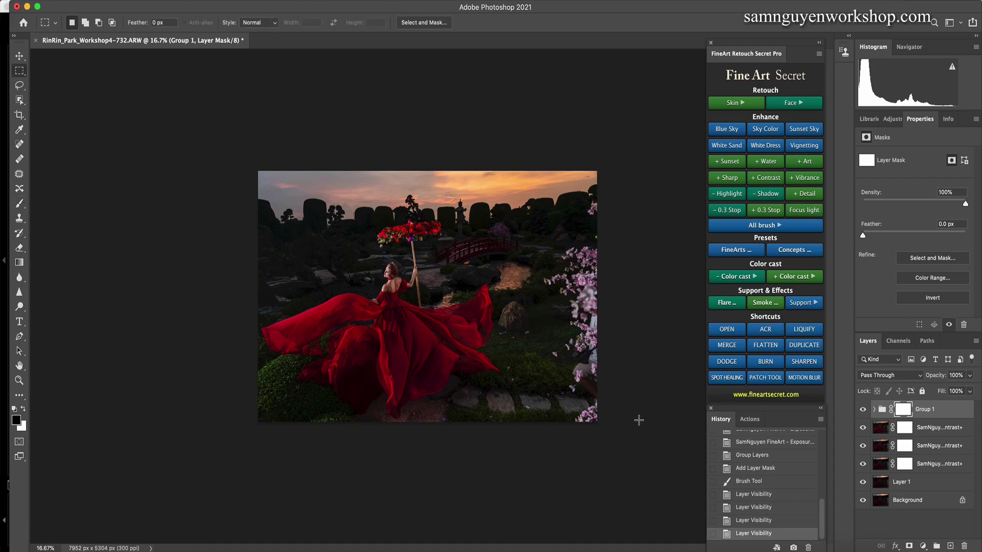
shift+click(936, 487)
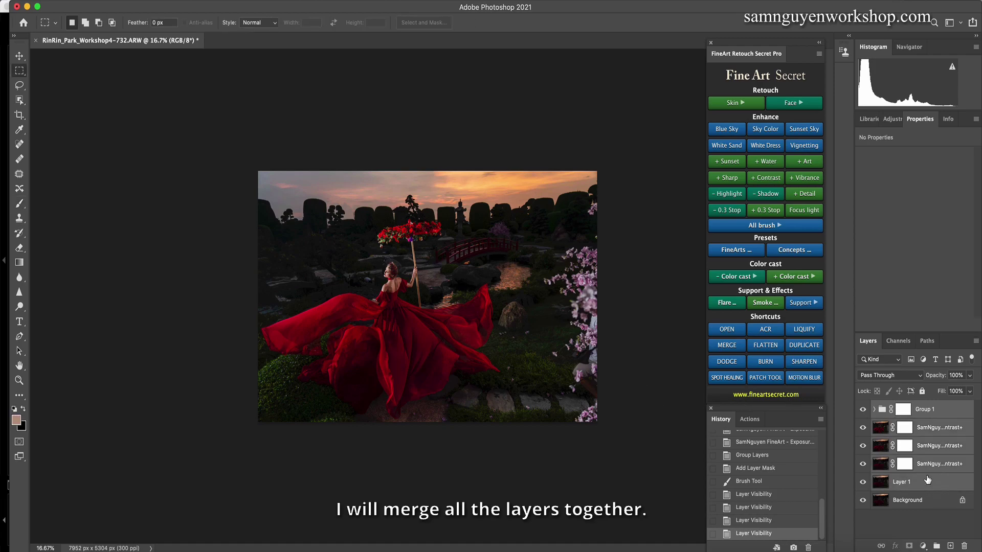
key(super+g)
key(super+e)
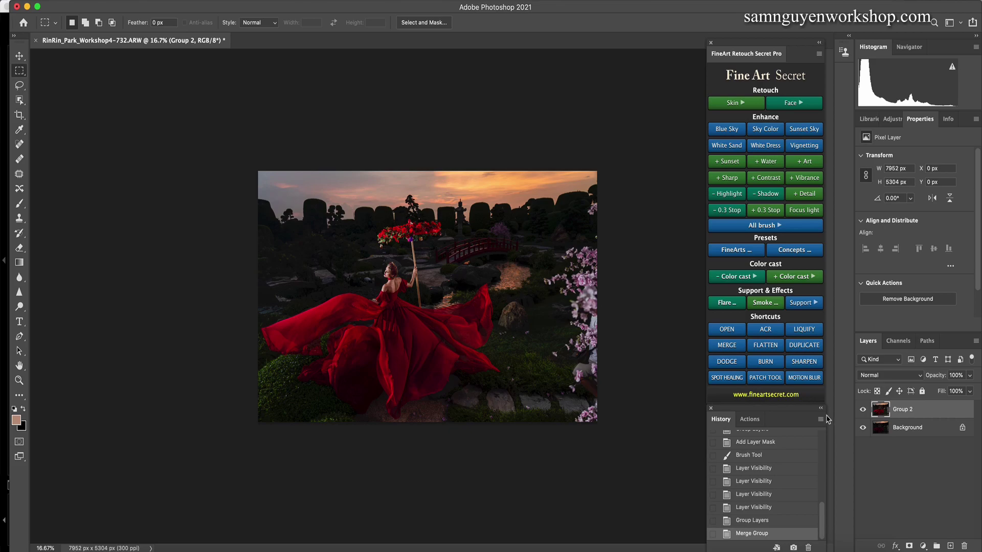
key(super+j)
Select the right half of the photo and stretch it outward to about 121% width to push the blossoms out of frame.
drag(618, 437, 422, 97)
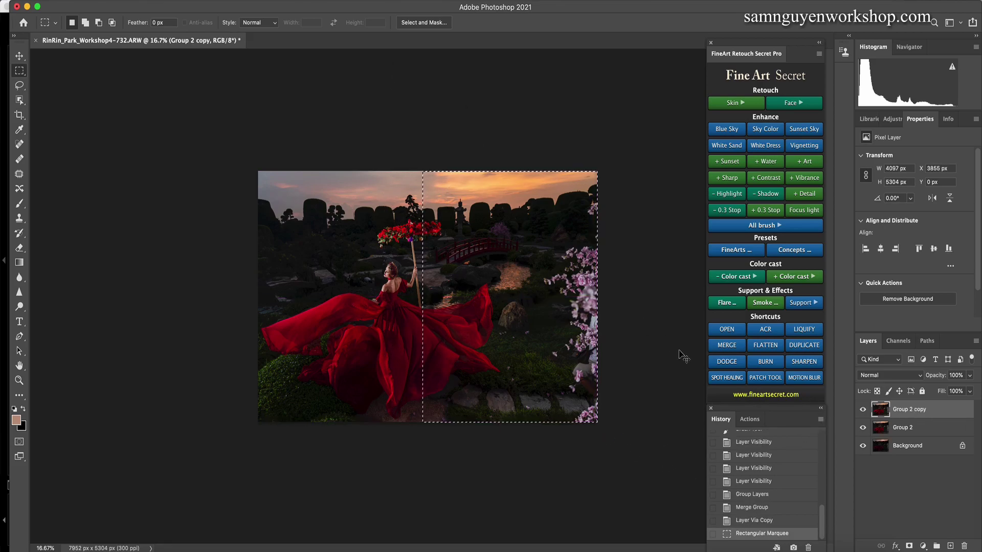
key(super+t)
drag(598, 299, 634, 302)
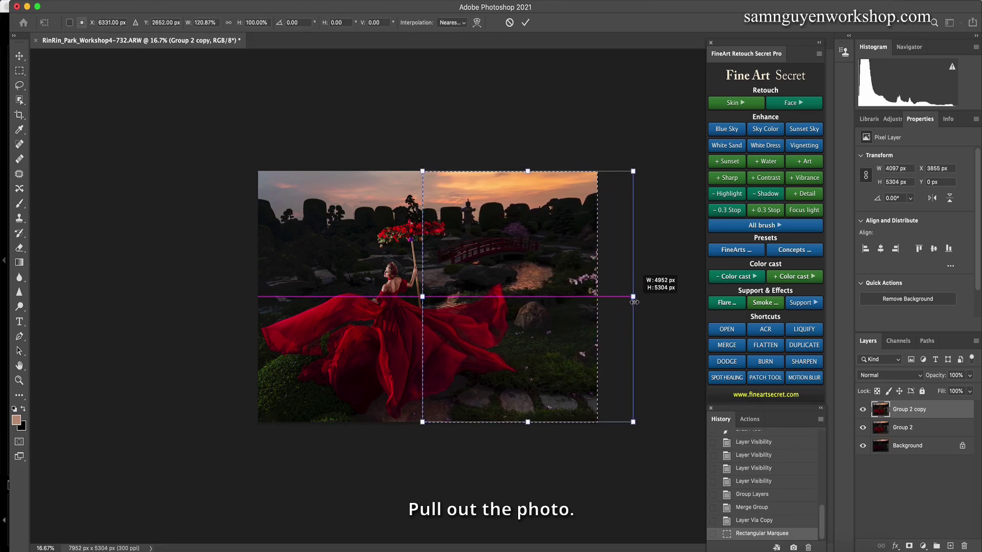
key(Return)
key(super+d)
Select a narrower right-hand part about 3535 px wide, stretch it outward past the canvas edge, and deselect.
mouse_move(621, 432)
mouse_down()
mouse_move(616, 366)
mouse_move(447, 36)
mouse_up()
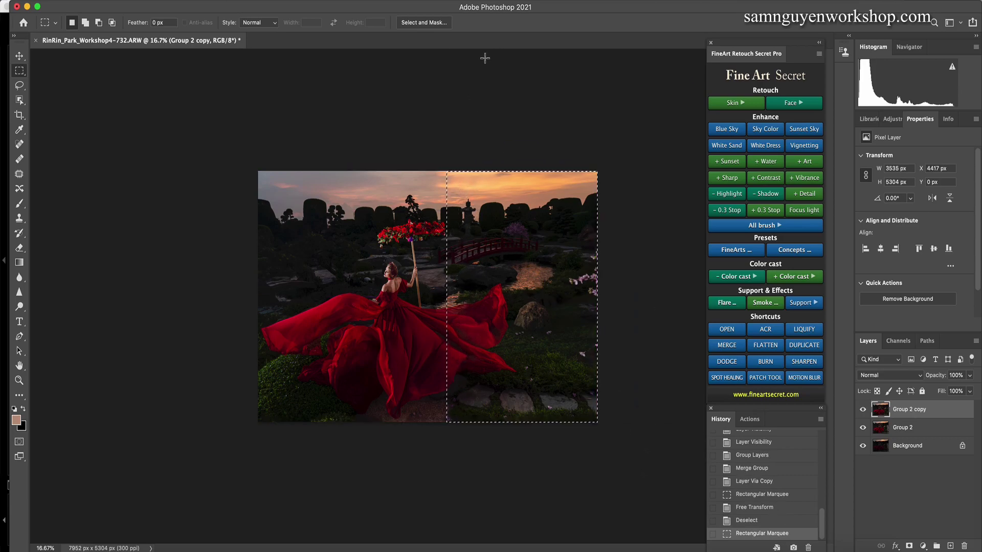
key(super+t)
drag(597, 296, 634, 302)
key(Return)
key(super+d)
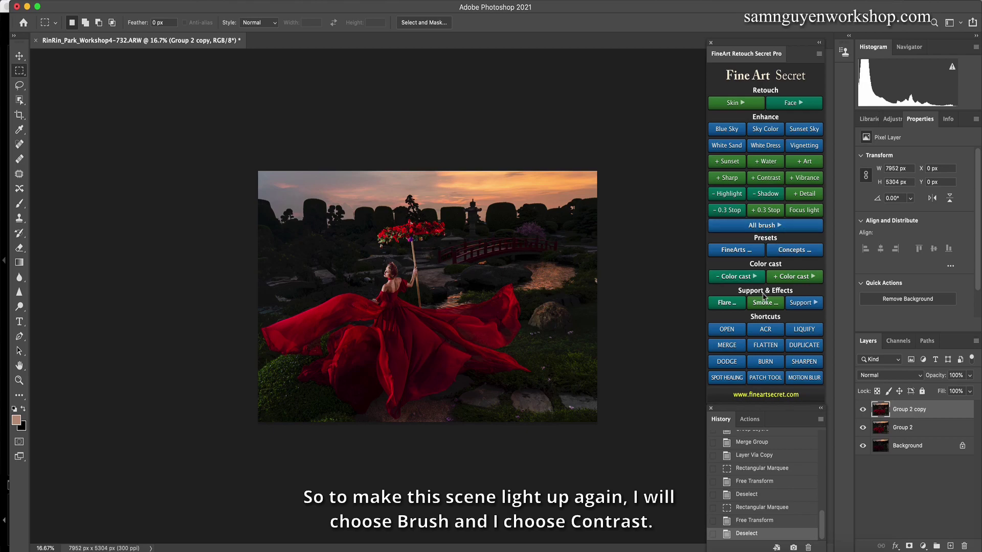
Add a + Contrast brush layer and paint it with a large brush over the garden on the right side of the photo.
click(764, 226)
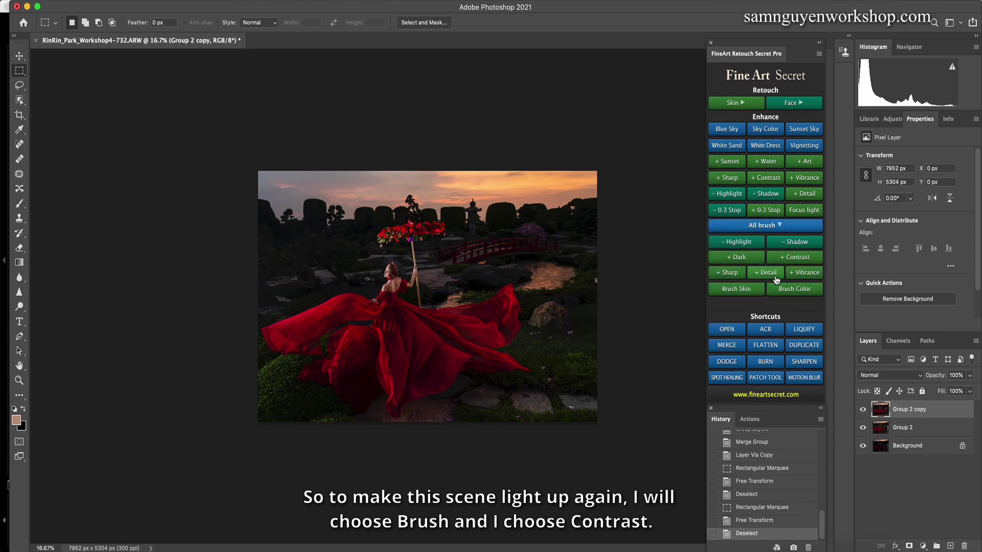
click(793, 257)
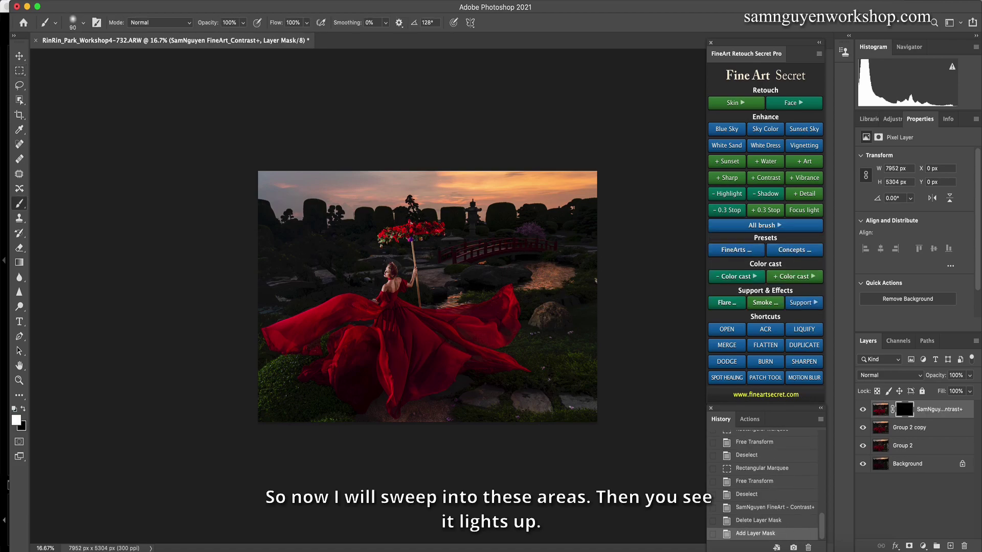
key(bracketright)
key(bracketright)
key(bracketright)
key(bracketright)
key(bracketright)
key(bracketright)
key(bracketright)
key(bracketright)
key(bracketright)
key(bracketright)
key(bracketright)
key(bracketright)
key(bracketright)
key(bracketright)
mouse_move(574, 256)
mouse_down()
mouse_move(501, 283)
mouse_move(585, 262)
mouse_move(478, 240)
mouse_move(558, 233)
mouse_move(526, 235)
mouse_up()
key(bracketright)
key(bracketright)
drag(616, 351, 519, 410)
Paint the contrast effect over the foreground from the stones below the dress to the lower left with a smaller brush.
key(bracketleft)
key(bracketleft)
key(bracketleft)
key(bracketleft)
key(bracketleft)
mouse_move(432, 406)
mouse_down()
mouse_move(465, 427)
mouse_move(480, 424)
mouse_move(300, 383)
mouse_move(263, 423)
mouse_move(327, 378)
mouse_up()
Contour the red dress by painting contrast along its folds with a small brush, and compare the layer hidden and shown.
key(bracketleft)
key(bracketleft)
key(bracketleft)
key(bracketleft)
key(bracketleft)
key(bracketleft)
key(bracketleft)
key(bracketleft)
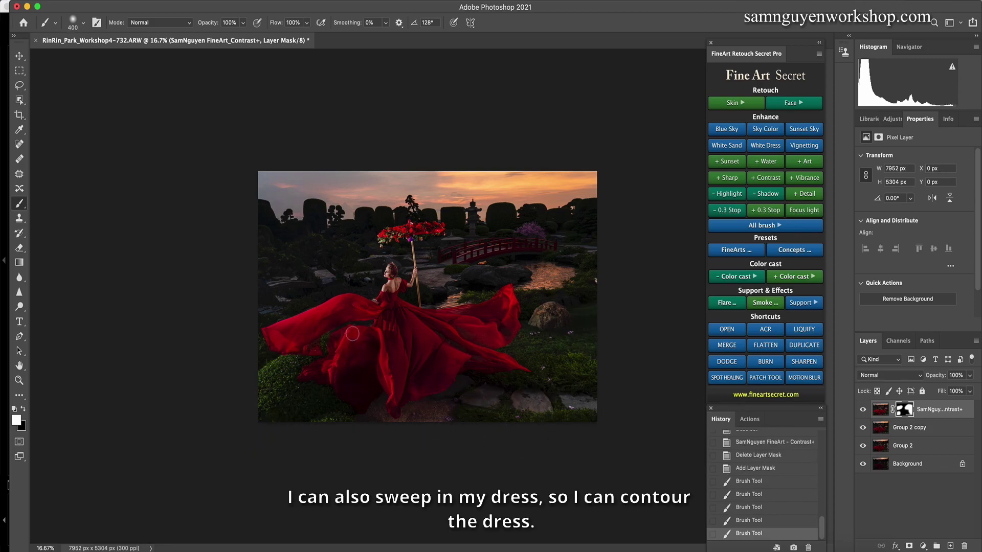
click(333, 348)
mouse_move(382, 374)
mouse_down()
mouse_move(429, 357)
mouse_move(428, 316)
mouse_up()
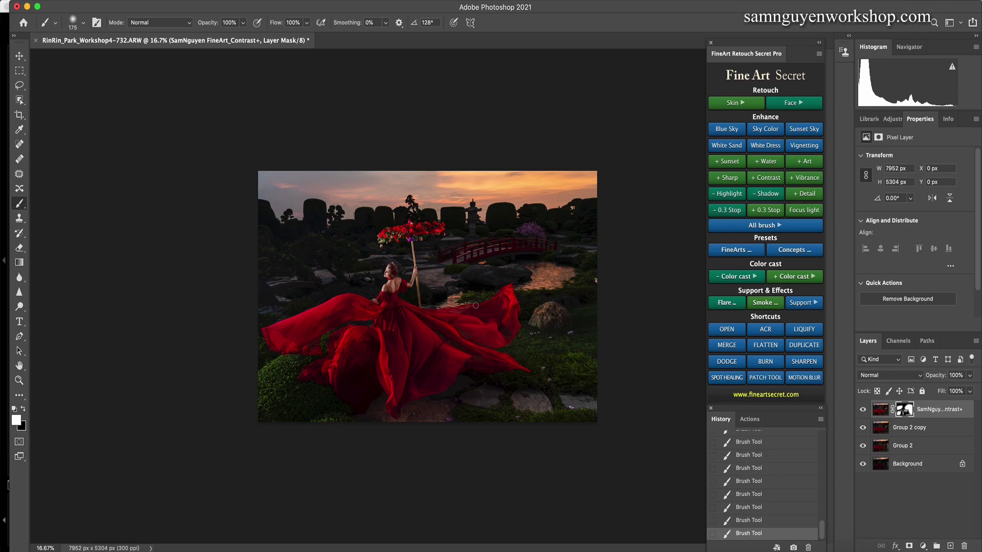
click(862, 409)
click(862, 409)
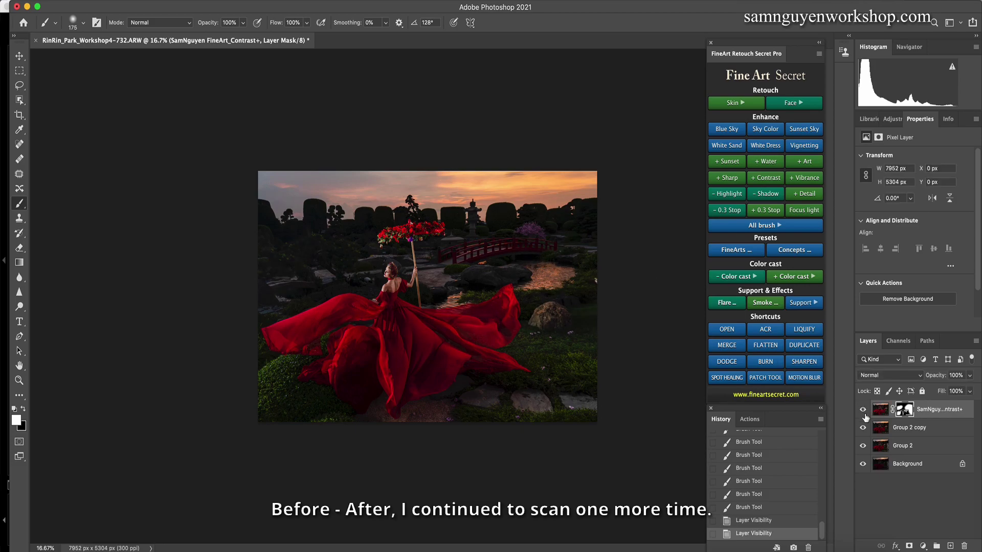
Add a second + Contrast brush layer and paint it over the dark garden to the left of the woman.
click(766, 226)
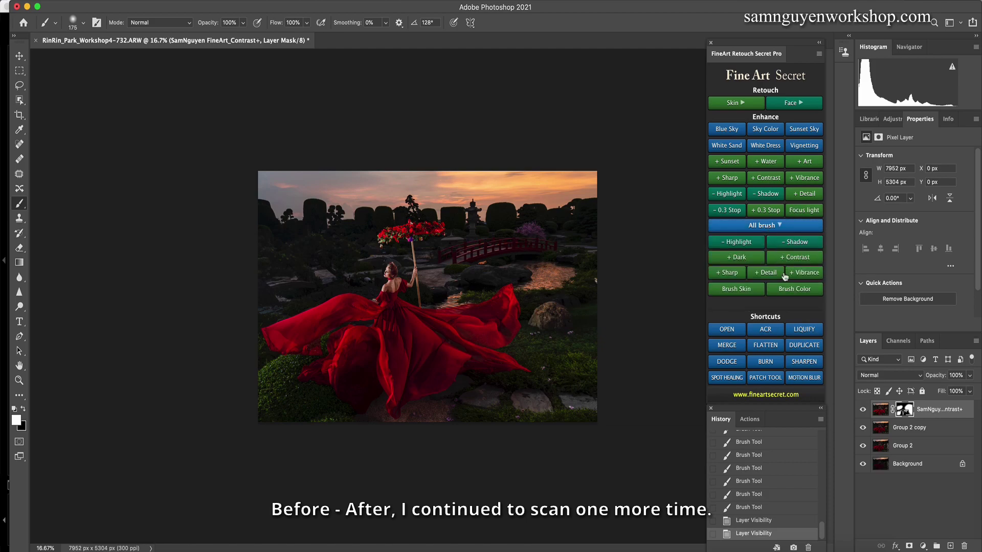
click(793, 259)
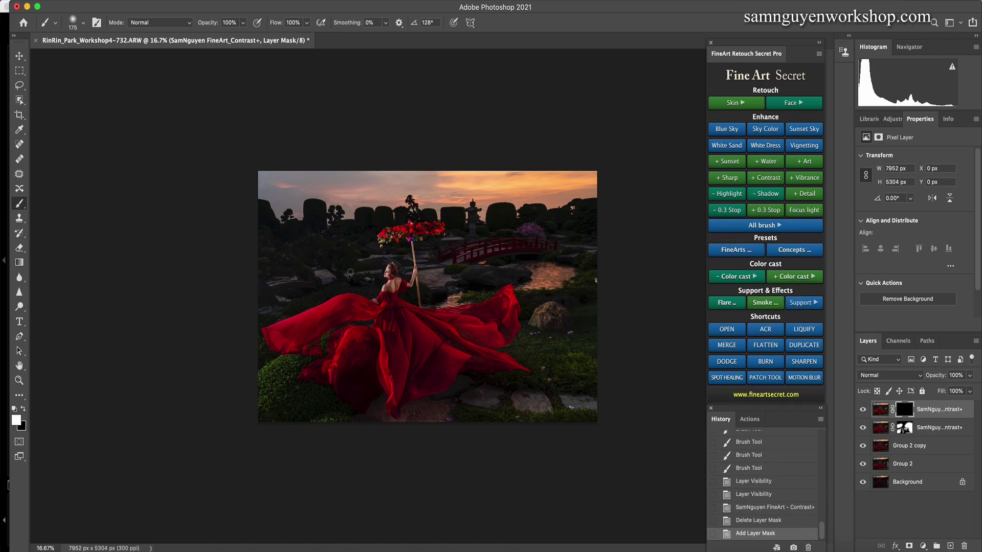
key(bracketright)
key(bracketright)
key(bracketright)
key(bracketright)
key(bracketright)
mouse_move(355, 253)
mouse_down()
mouse_move(319, 247)
mouse_move(287, 262)
mouse_move(338, 261)
mouse_move(290, 250)
mouse_move(340, 258)
mouse_move(346, 281)
mouse_move(358, 281)
mouse_move(303, 300)
mouse_move(322, 282)
mouse_up()
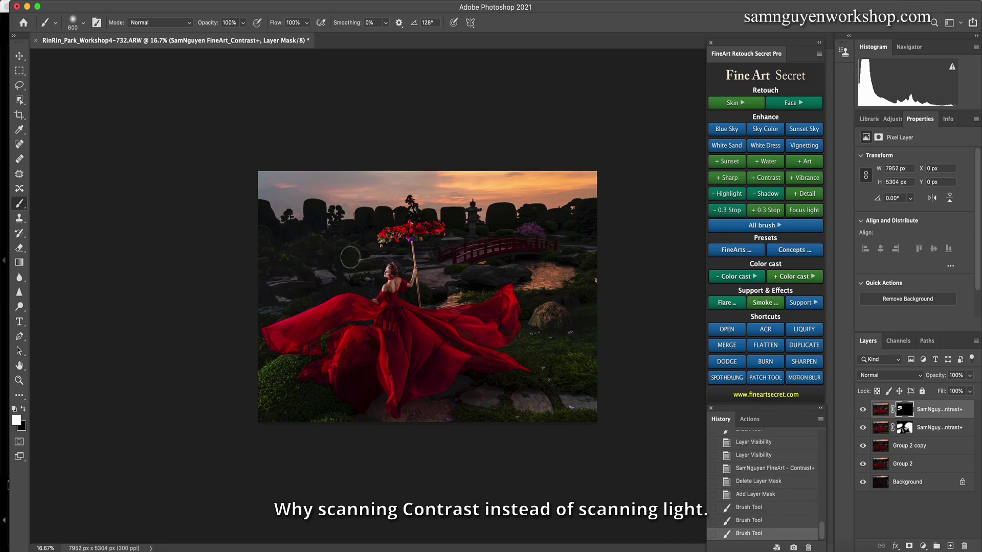
Paint the second contrast layer over the pond, the bridge area and the right-hand garden with larger brushes.
key(bracketright)
drag(349, 250, 507, 290)
key(bracketright)
key(bracketright)
key(bracketright)
key(bracketright)
mouse_move(496, 245)
mouse_down()
mouse_move(588, 244)
mouse_move(474, 257)
mouse_move(450, 274)
mouse_move(561, 249)
mouse_move(506, 269)
mouse_move(564, 280)
mouse_move(532, 290)
mouse_move(637, 285)
mouse_up()
key(bracketright)
key(bracketleft)
key(bracketleft)
key(bracketleft)
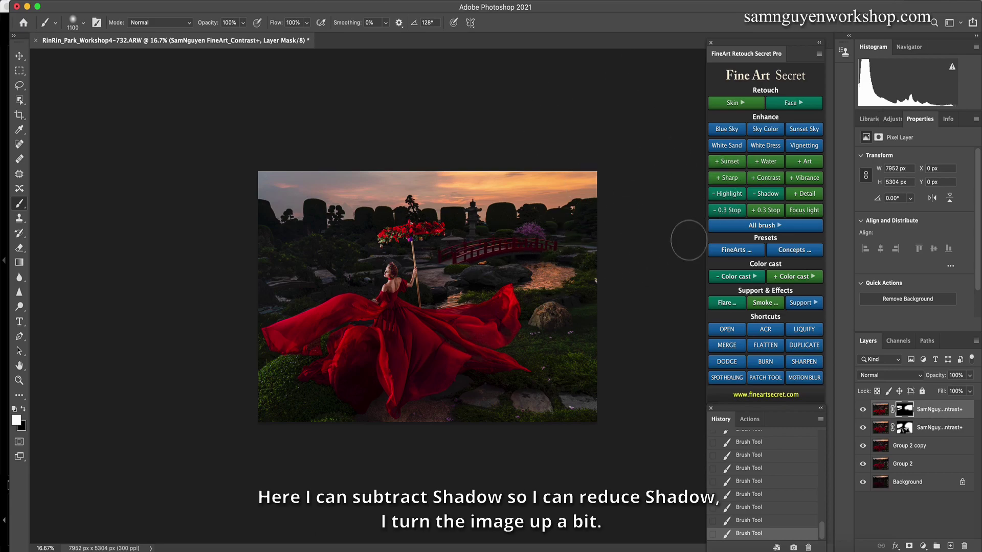
Apply the - Shadow enhancement to the whole photo and set the brush flow to 87%.
click(761, 197)
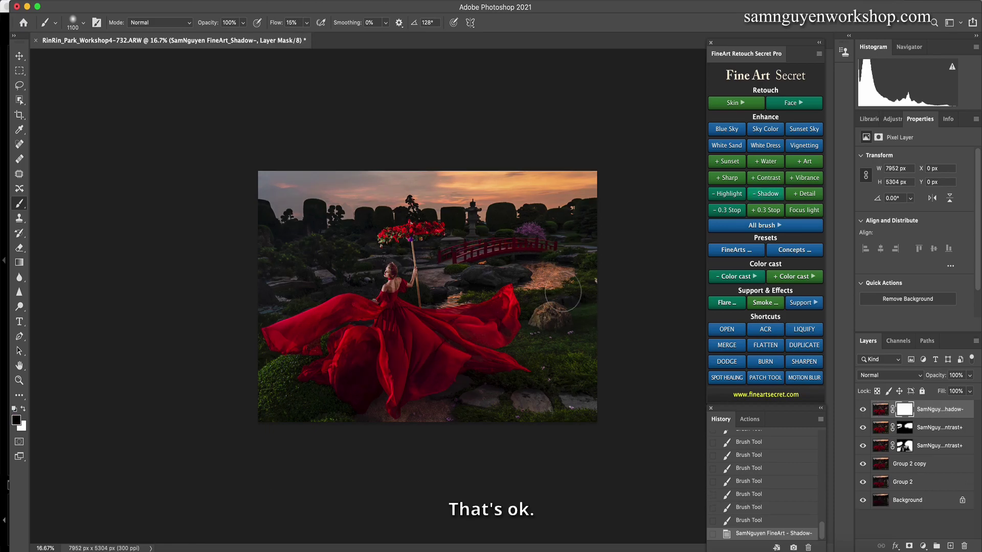
click(306, 23)
drag(335, 39, 345, 40)
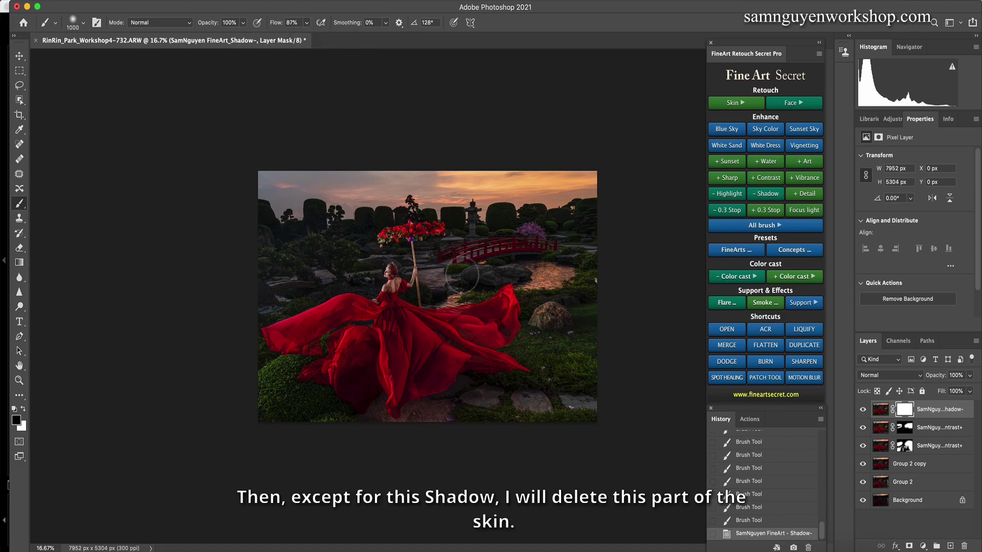
Paint black on the - Shadow layer's mask over the woman's skin and upper dress to remove the effect there.
key(bracketleft)
key(bracketleft)
key(bracketleft)
key(bracketleft)
key(bracketleft)
key(bracketleft)
key(bracketleft)
key(bracketleft)
click(388, 284)
key(bracketright)
key(bracketright)
key(bracketright)
click(382, 323)
click(360, 314)
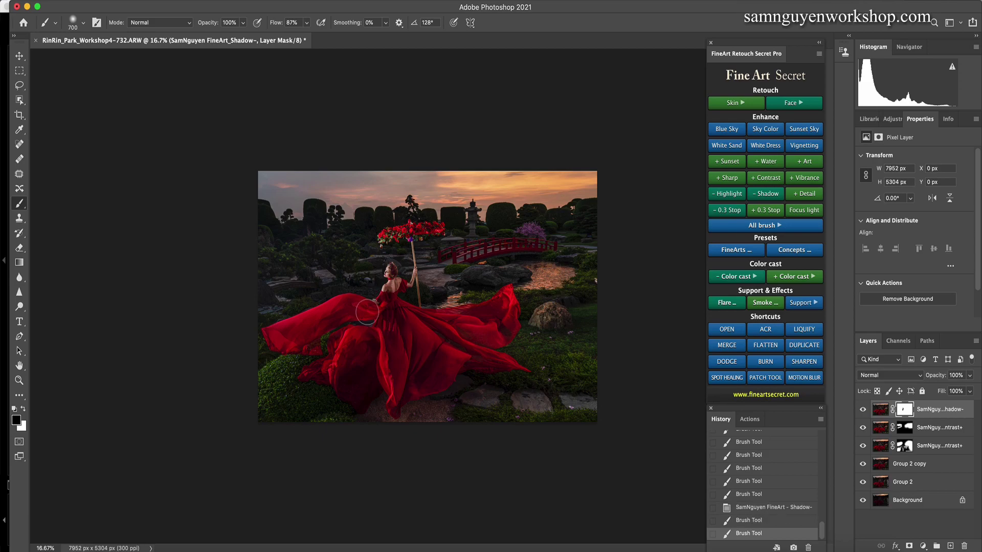
Paint black on the - Shadow layer's mask over the rest of the red dress and its flowing train, varying the brush size.
click(404, 342)
key(bracketright)
key(bracketright)
key(bracketright)
key(bracketright)
key(bracketright)
key(bracketright)
key(bracketleft)
key(bracketleft)
key(bracketleft)
key(bracketleft)
key(bracketleft)
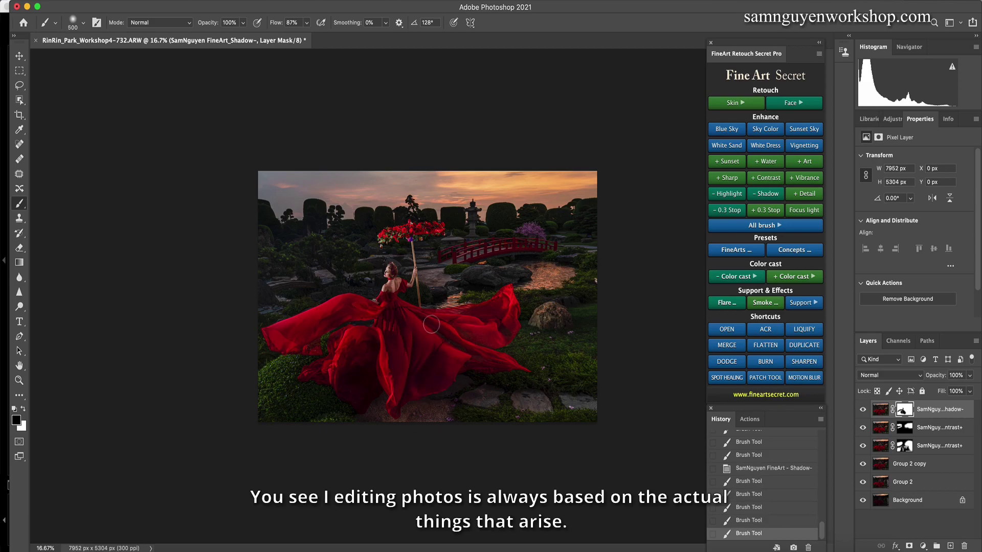
click(495, 339)
click(454, 330)
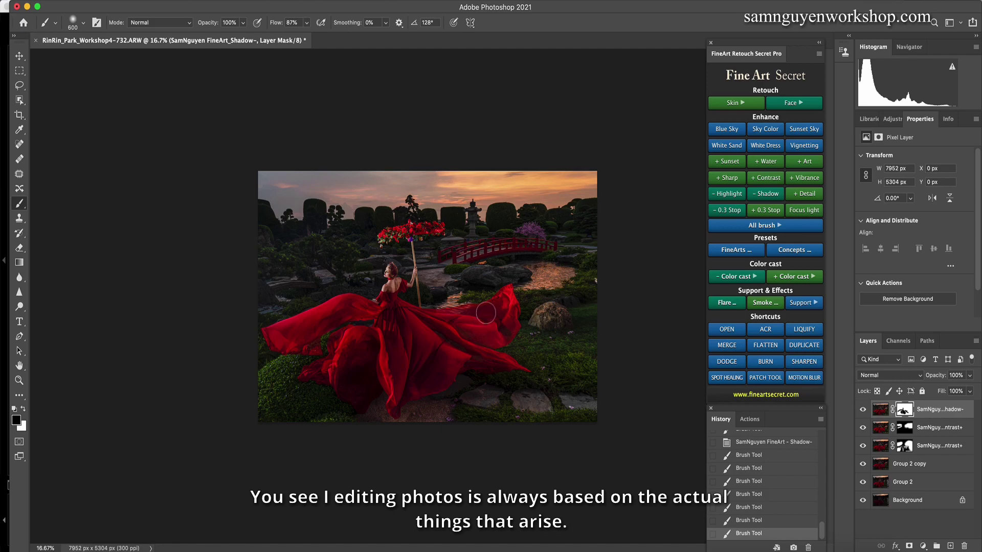
key(bracketright)
key(bracketright)
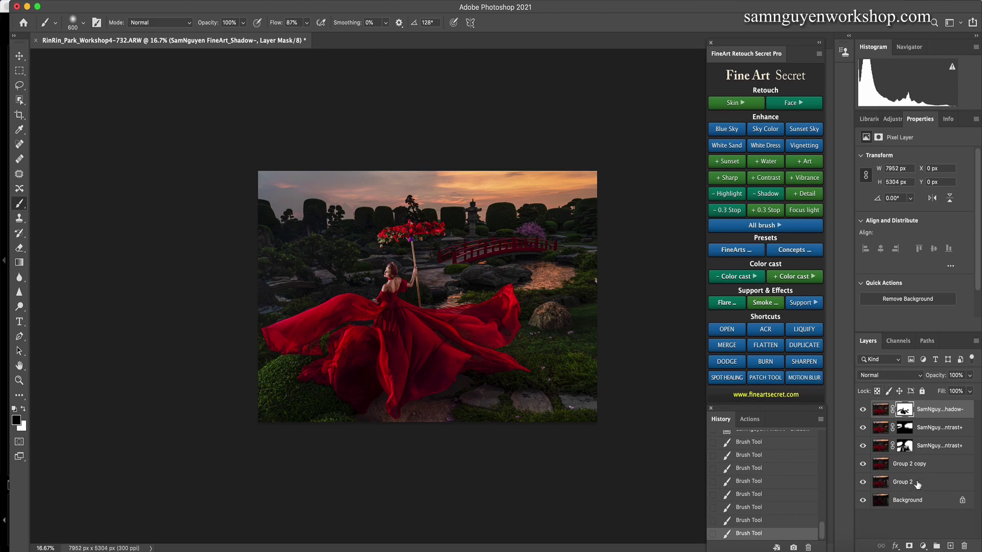
Group all layers above the Background, merge the group into one layer, and toggle its visibility to compare before and after.
shift+click(917, 483)
key(super+g)
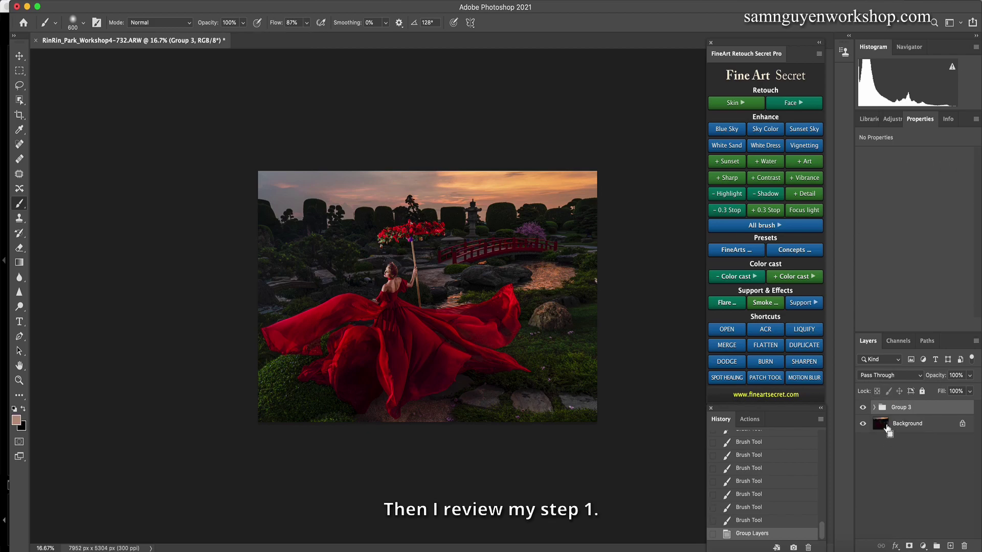
key(super+e)
click(863, 409)
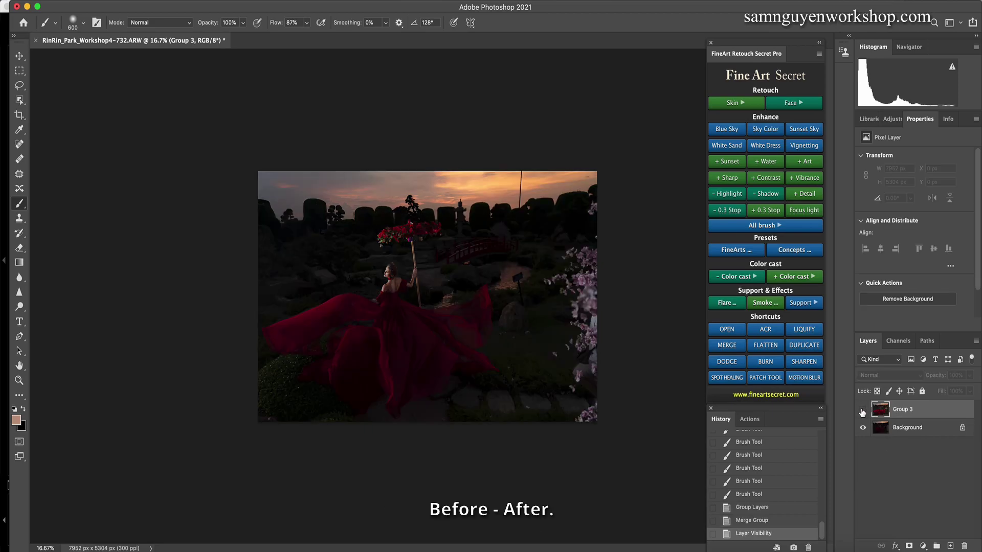
click(862, 410)
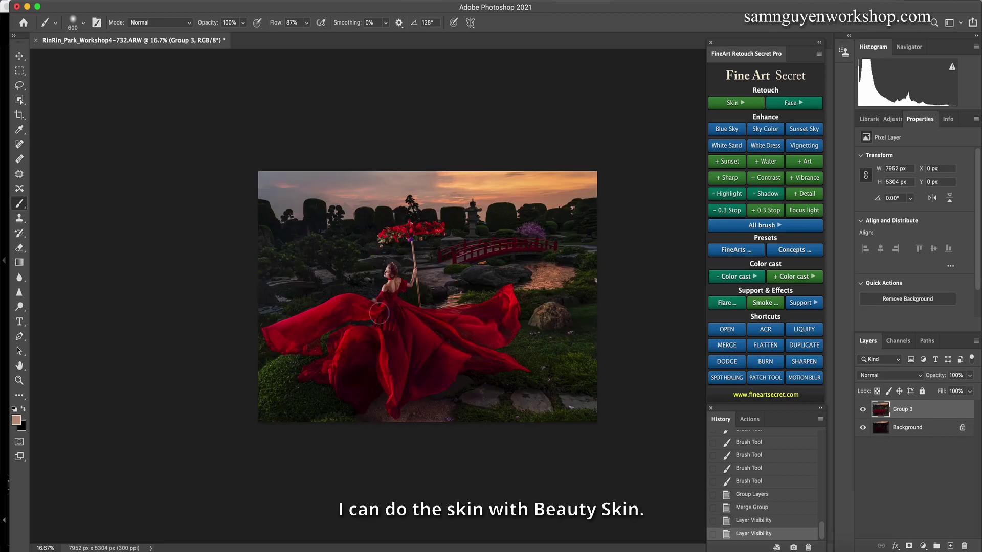
click(722, 105)
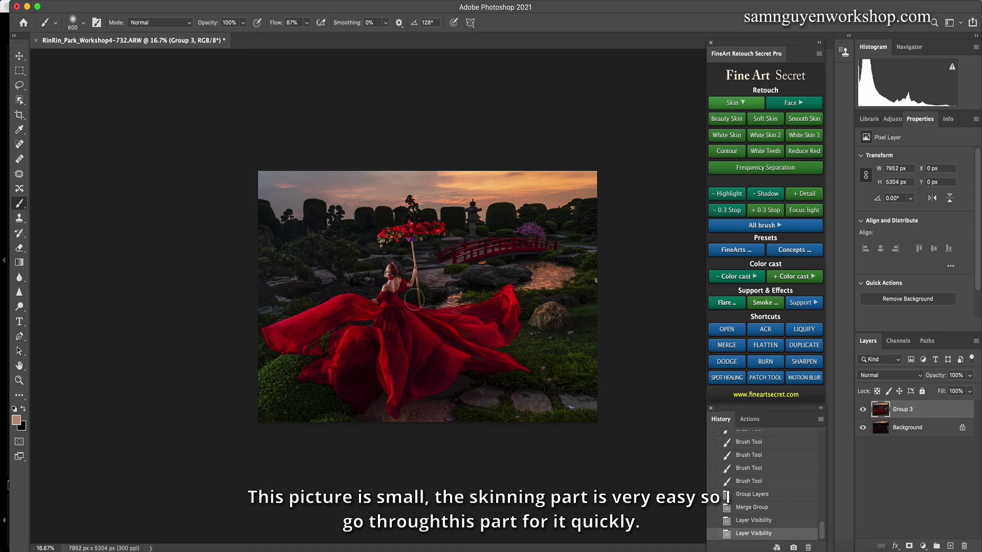
click(742, 108)
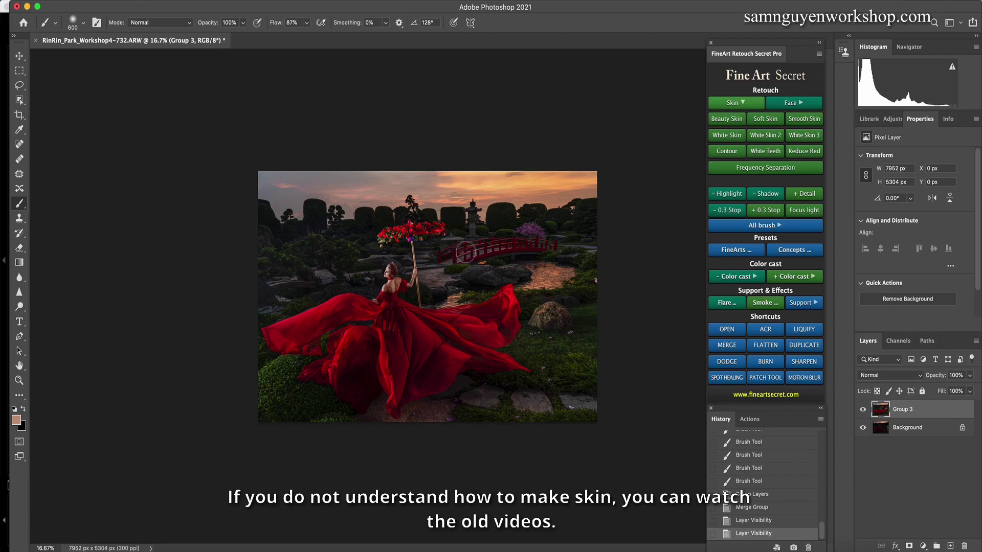
click(738, 104)
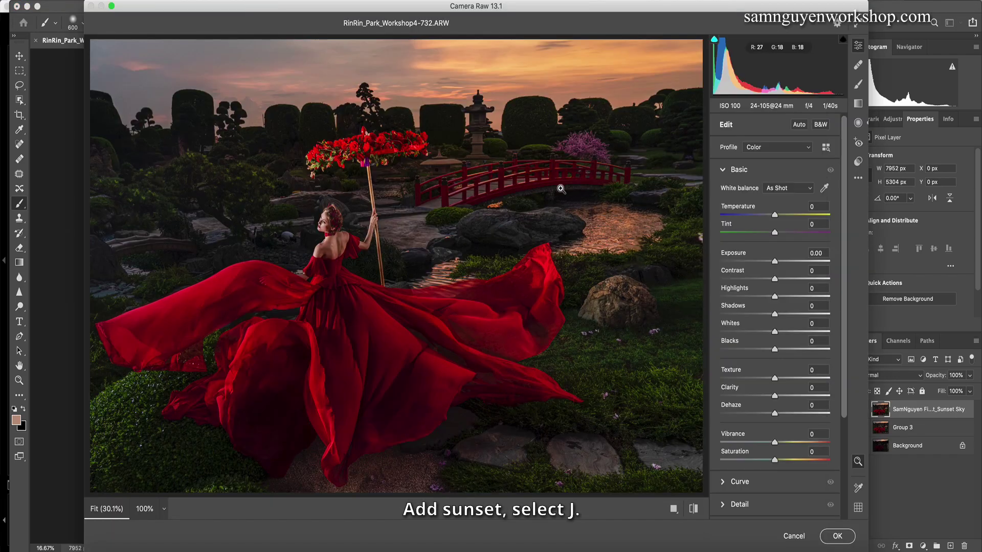
Place the Sunset Sky radial filter across the full width of the sky, apply it, and compare the photo with and without it.
key(j)
drag(397, 158, 686, 211)
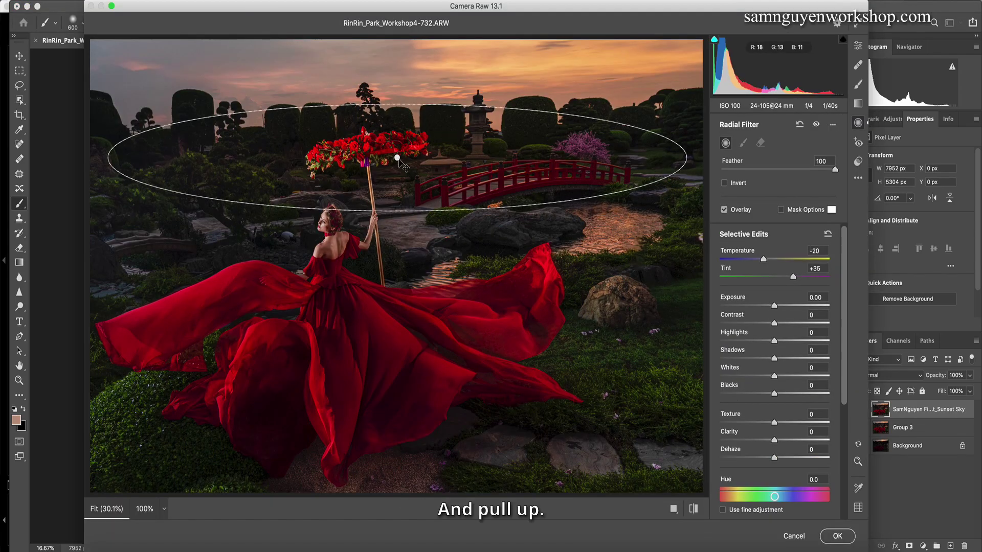
drag(405, 147, 438, 61)
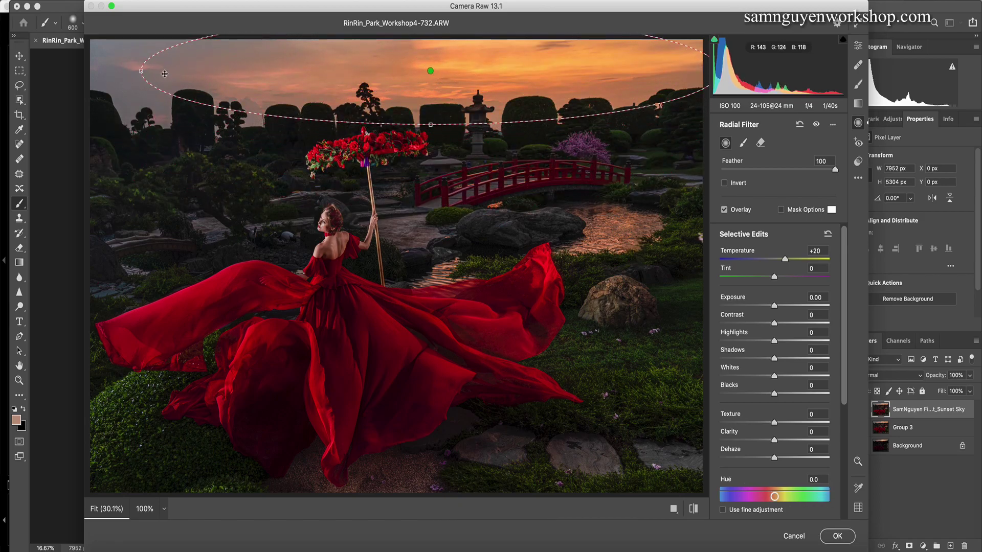
drag(139, 73, 15, 73)
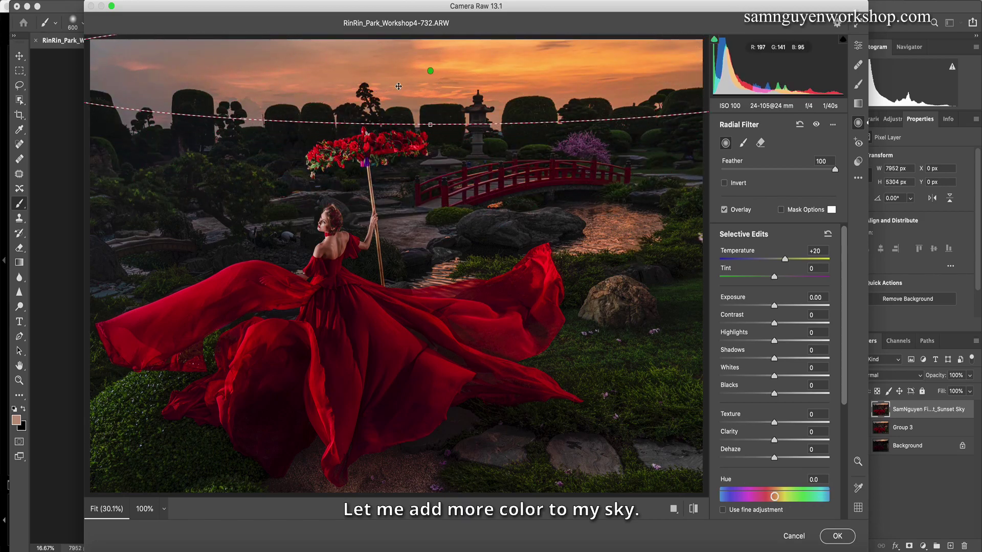
drag(431, 124, 430, 132)
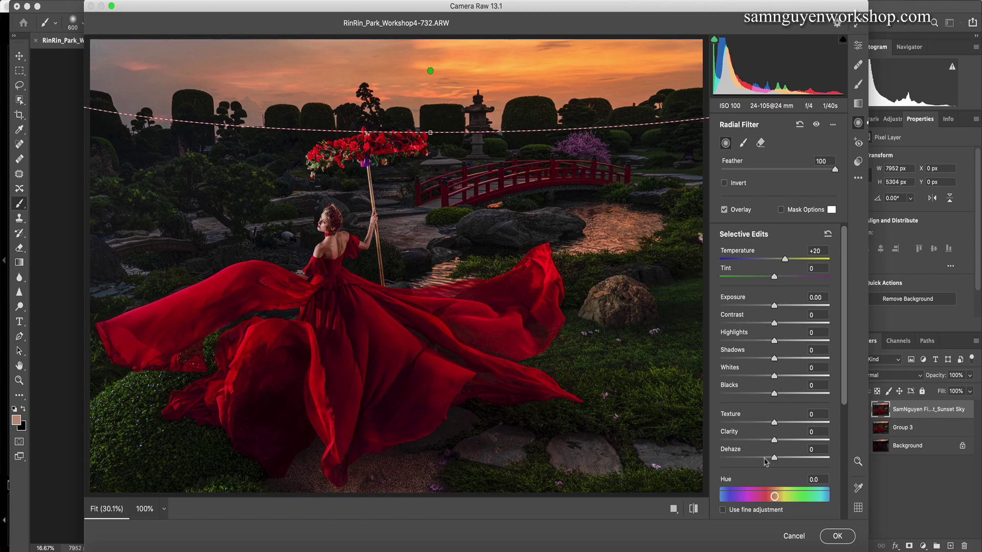
click(832, 538)
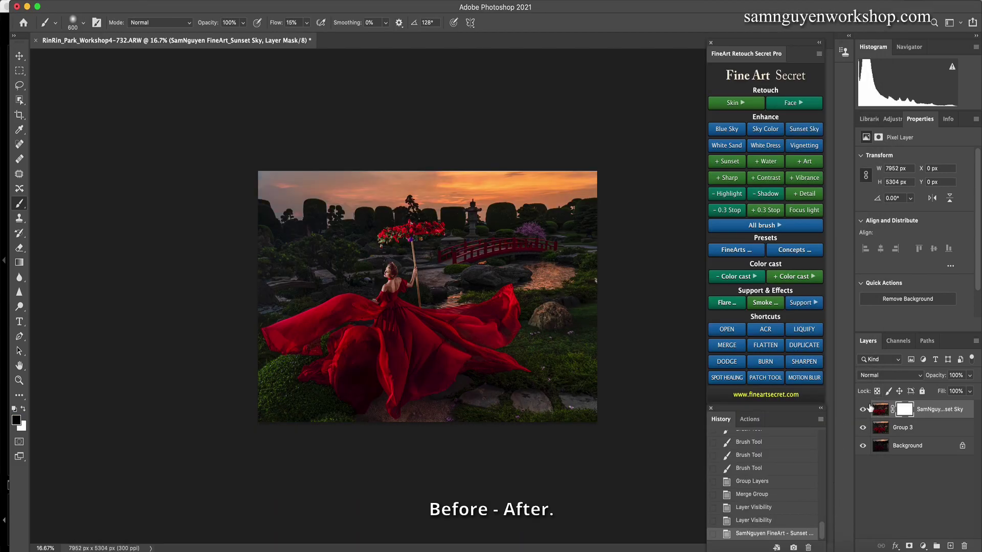
click(863, 409)
click(863, 410)
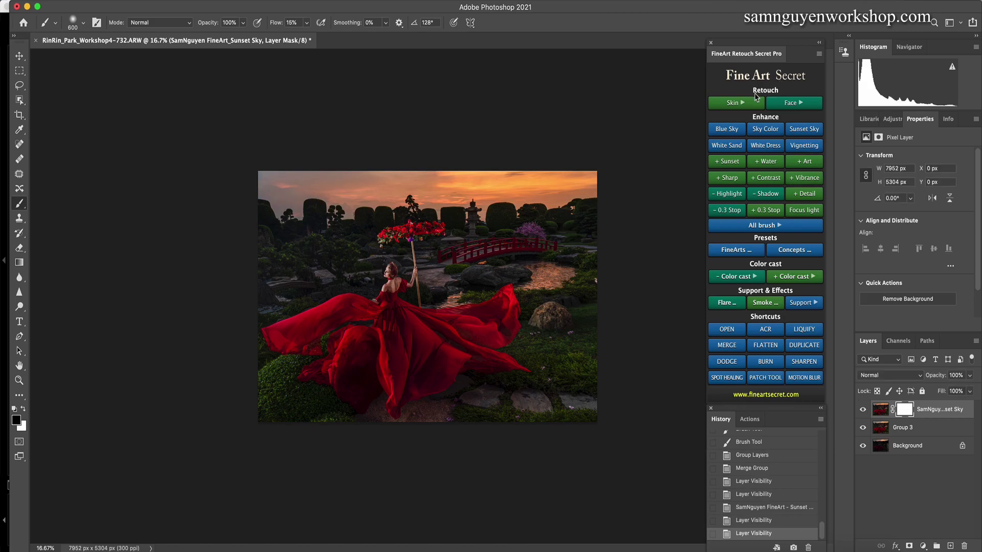
Apply the Sky Color enhancement with a radial filter moved to the upper-left sky and widened across the photo.
click(767, 131)
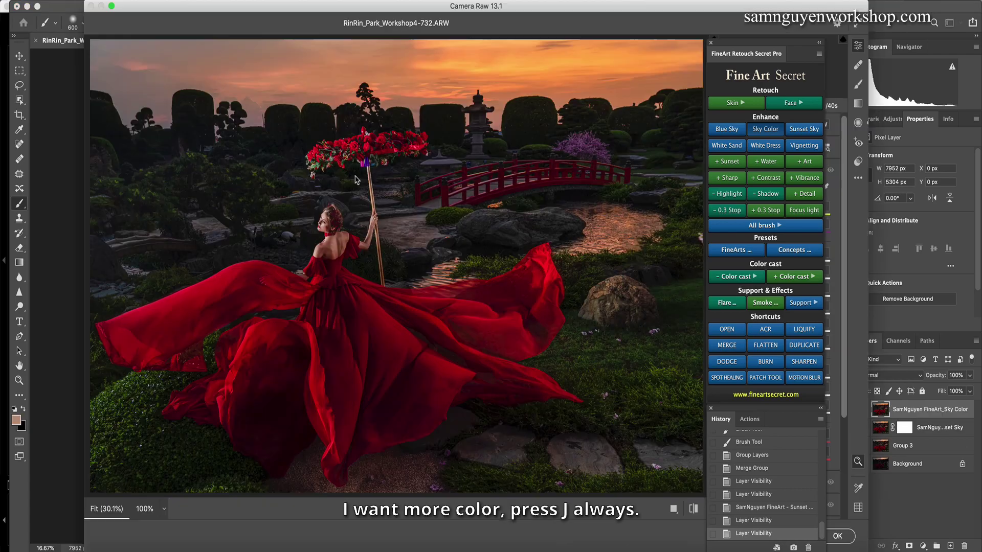
key(j)
click(389, 148)
drag(388, 148, 271, 50)
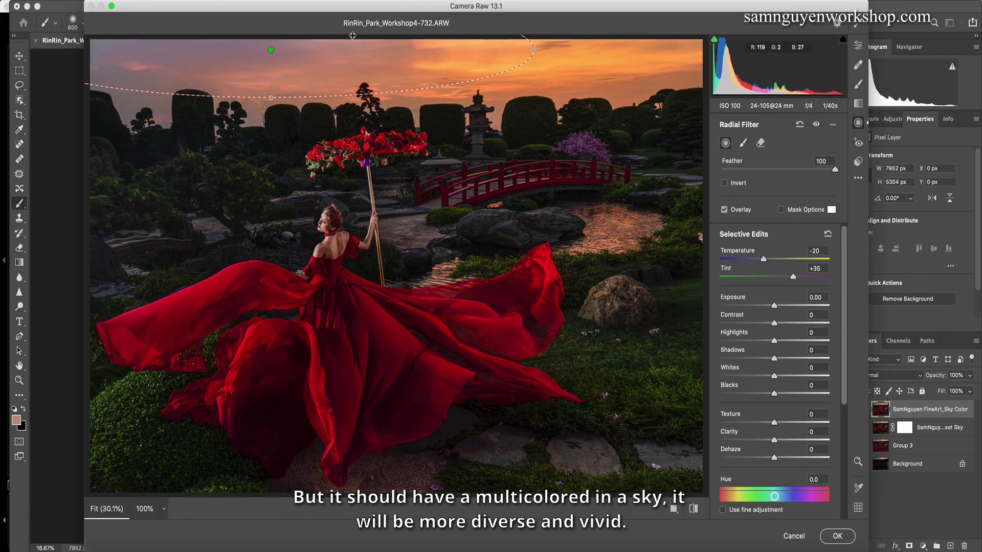
drag(537, 49, 818, 49)
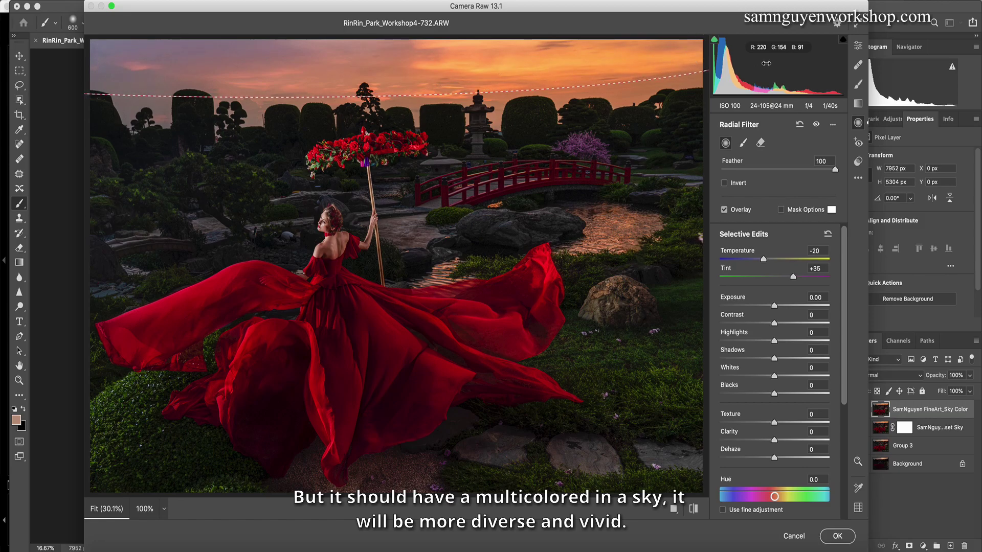
click(837, 536)
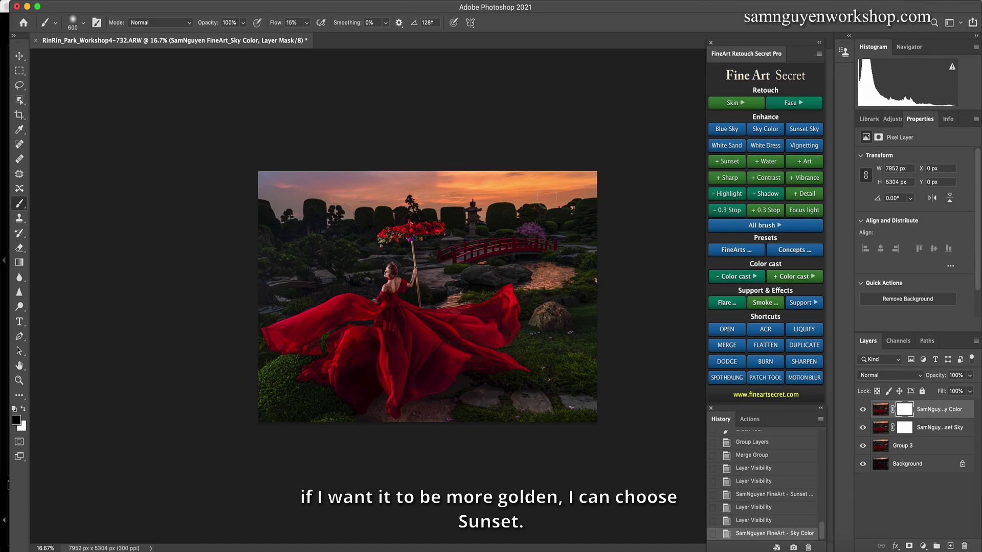
Apply the + Sunset enhancement to the whole photo and set the brush flow to 79%.
click(727, 163)
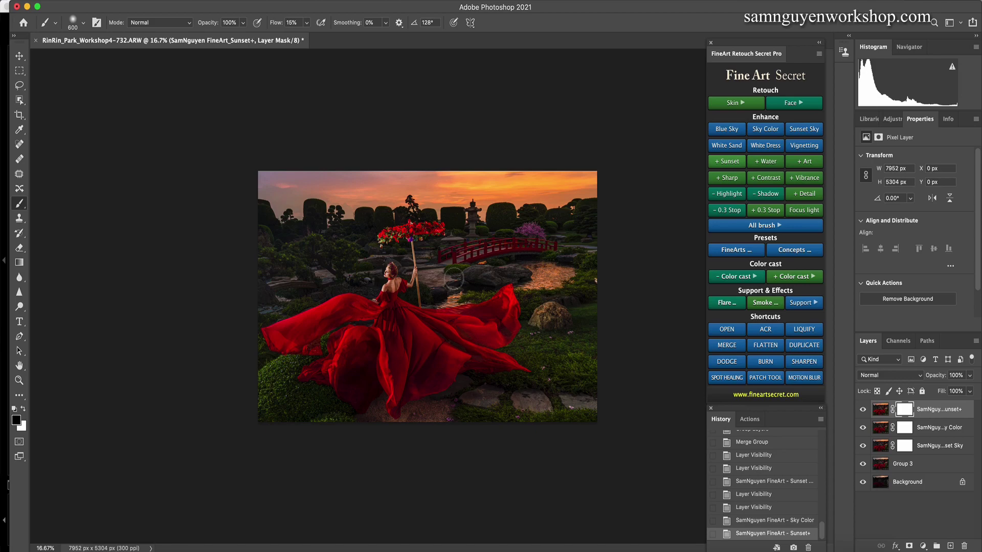
click(307, 23)
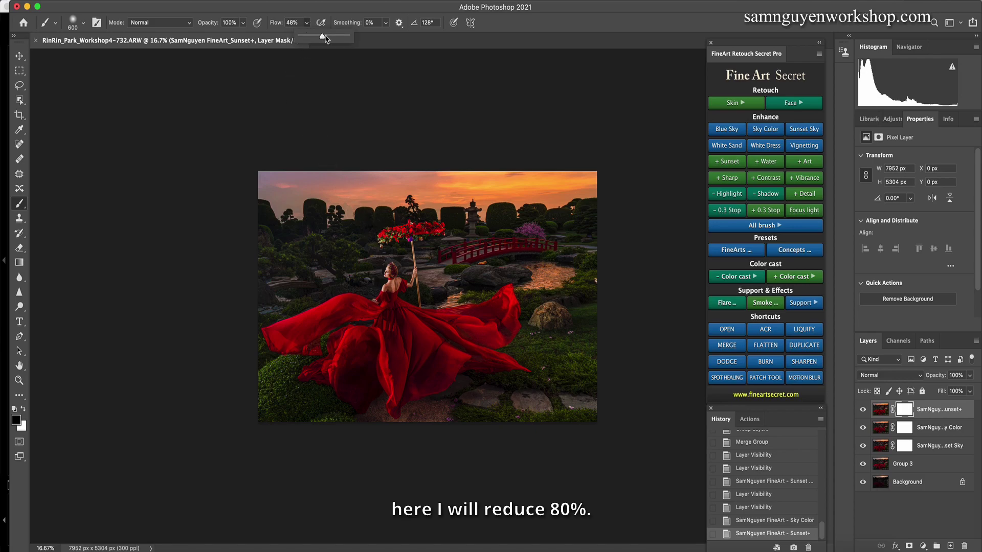
drag(331, 37, 337, 36)
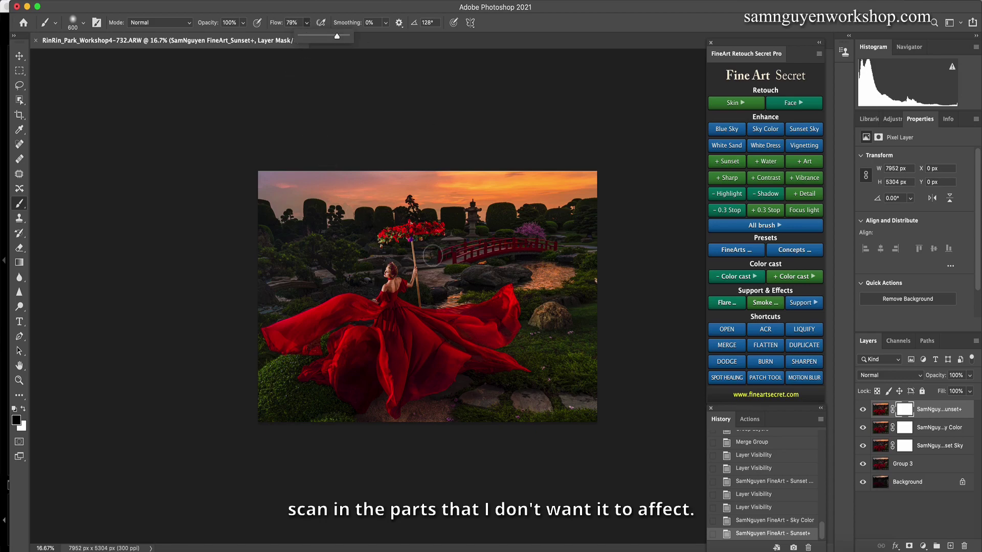
Paint black with an enlarged brush on the + Sunset layer's mask over the flower umbrella, the woman and her dress.
key(bracketright)
key(bracketright)
key(bracketright)
key(bracketright)
key(bracketright)
key(bracketright)
key(bracketright)
drag(415, 240, 392, 304)
key(bracketright)
key(bracketright)
key(bracketright)
mouse_move(307, 347)
mouse_down()
mouse_move(313, 378)
mouse_move(467, 362)
mouse_move(490, 332)
mouse_up()
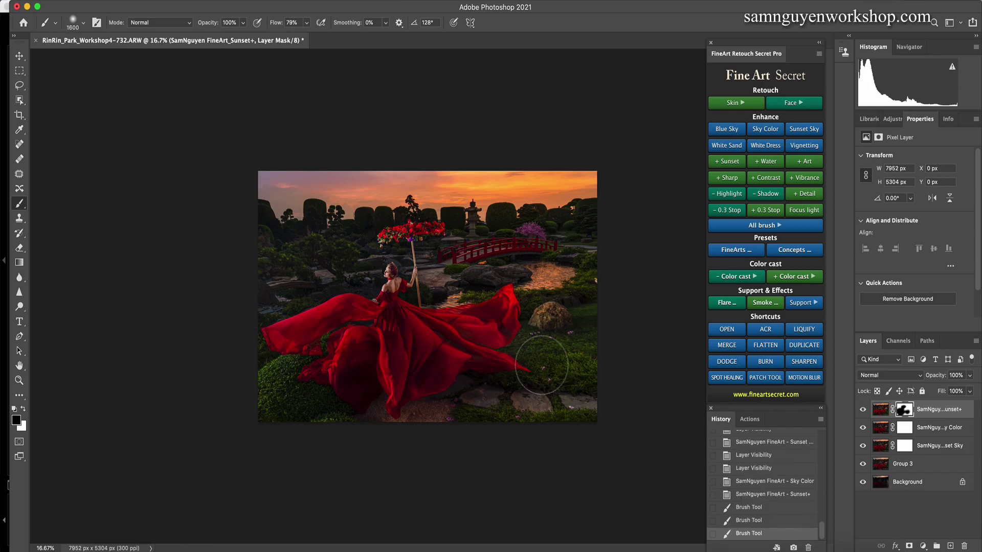
Paint black with smaller brushes on the + Sunset layer's mask over the left-hand garden and across toward the pond.
key(bracketleft)
key(bracketleft)
key(bracketleft)
drag(302, 242, 361, 259)
key(bracketleft)
key(bracketleft)
key(bracketleft)
mouse_move(248, 276)
mouse_down()
mouse_move(590, 232)
mouse_move(609, 272)
mouse_move(533, 254)
mouse_move(508, 277)
mouse_up()
key(bracketleft)
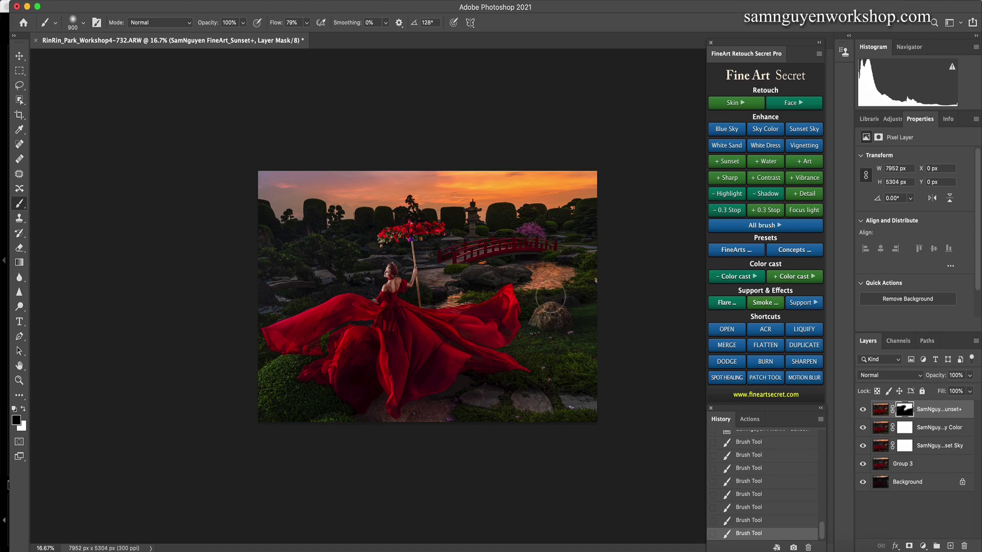
Merge the visible result of all layers into a new layer at the top of the stack.
key(super+plus)
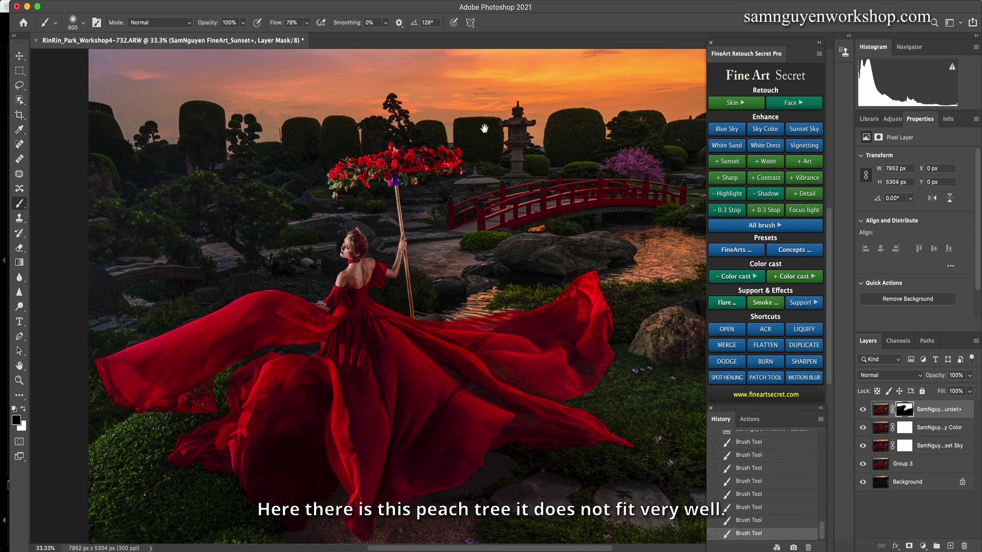
scroll(508, 230, right, 5)
scroll(508, 230, up, 2)
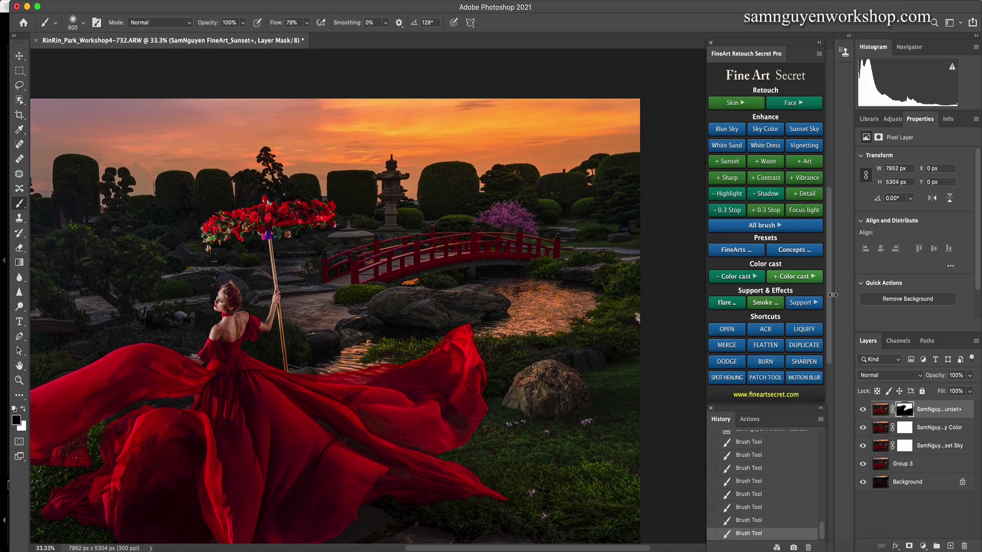
click(725, 346)
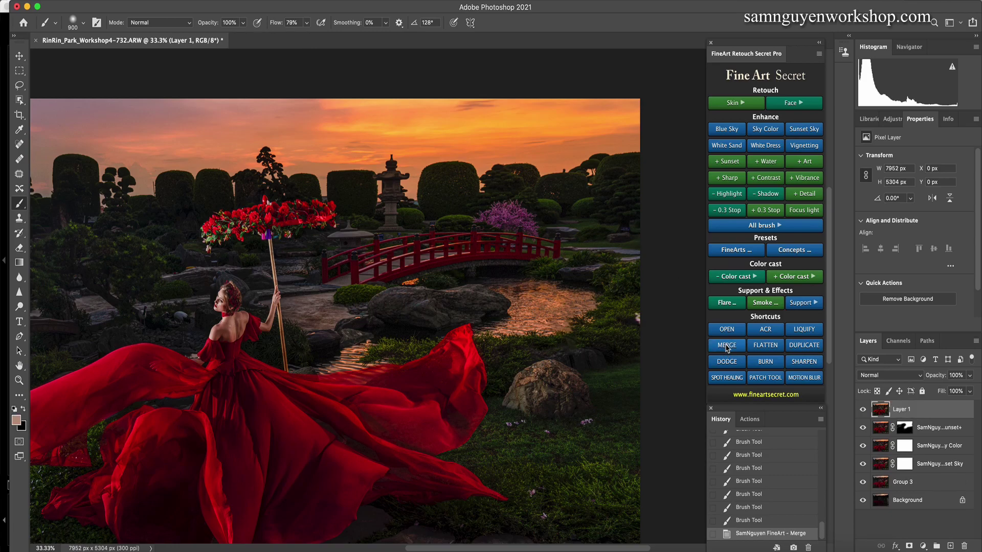
Lasso the pink blossoming tree behind the red bridge, remove it with Fill, and deselect.
key(l)
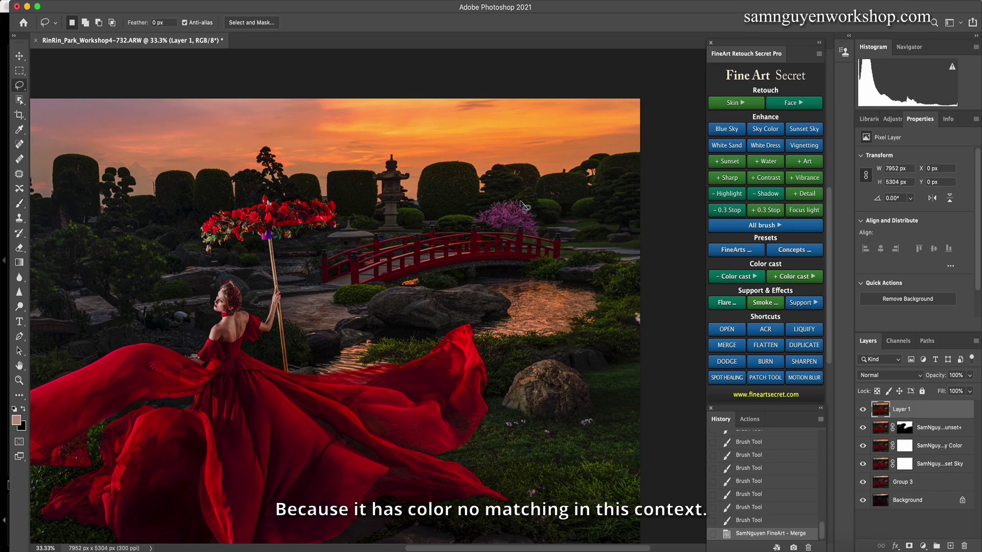
drag(479, 210, 471, 225)
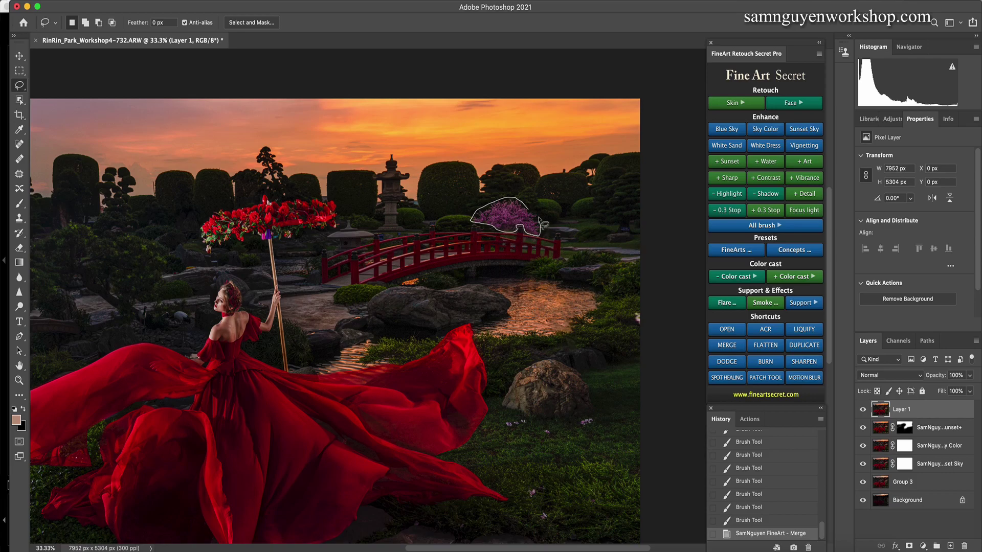
drag(540, 220, 540, 223)
key(shift+BackSpace)
key(Return)
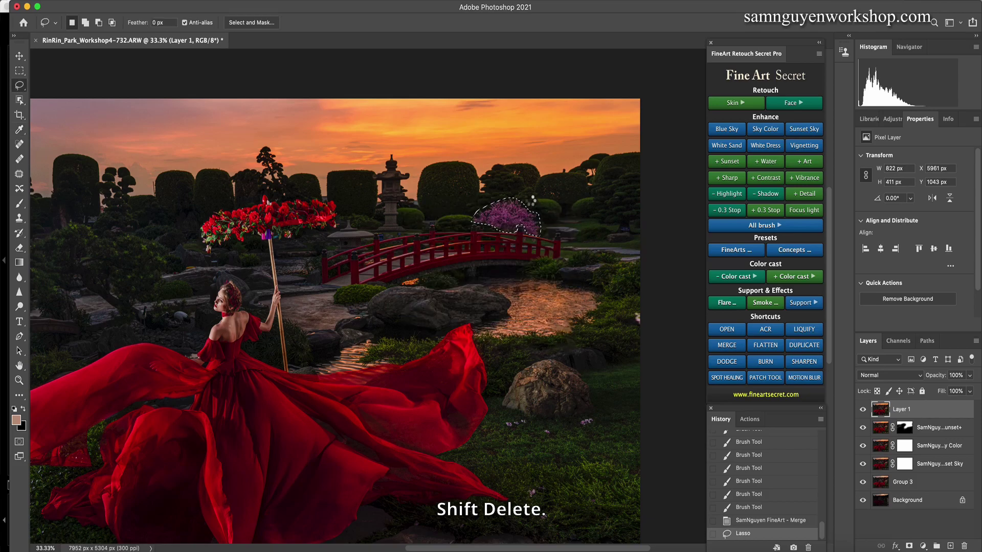
key(super+d)
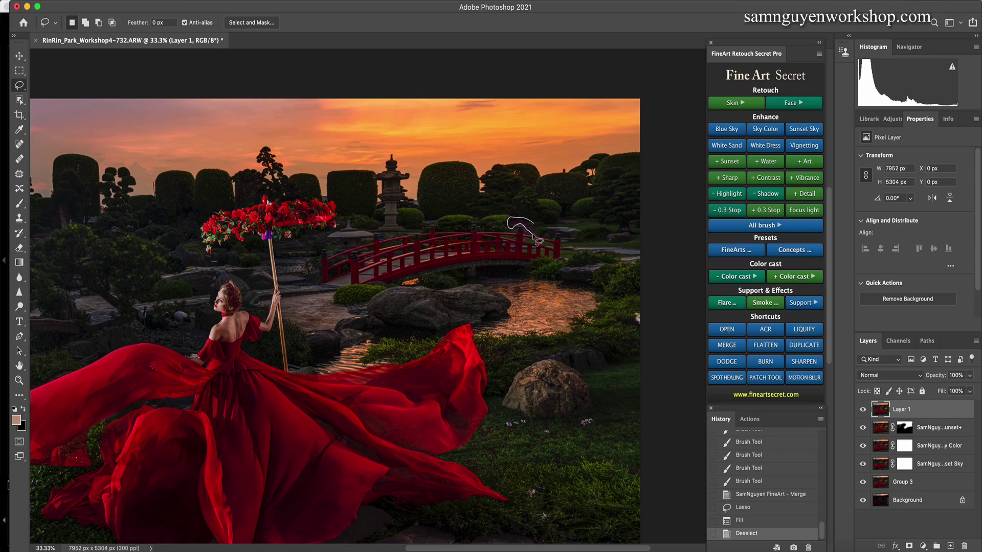
Lasso and fill the leftover patch behind the bridge, then toggle the merged layer's visibility to compare before and after.
drag(542, 234, 541, 235)
key(shift+BackSpace)
click(558, 225)
key(super+d)
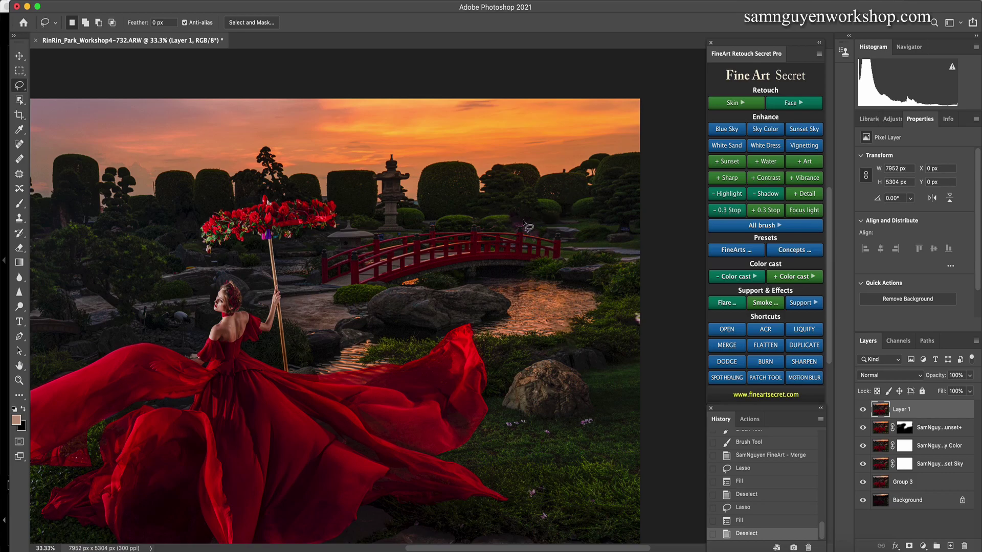
key(super+minus)
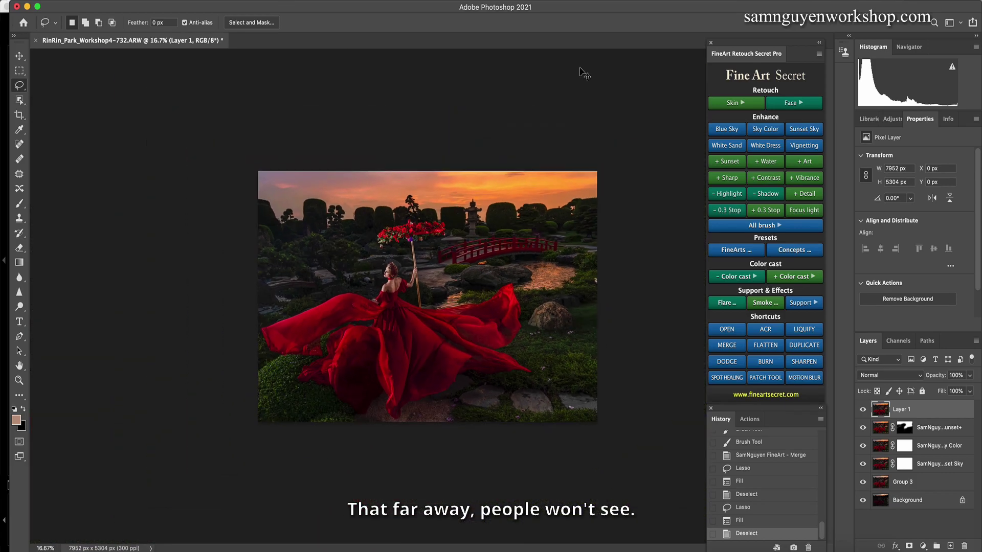
click(863, 409)
click(863, 409)
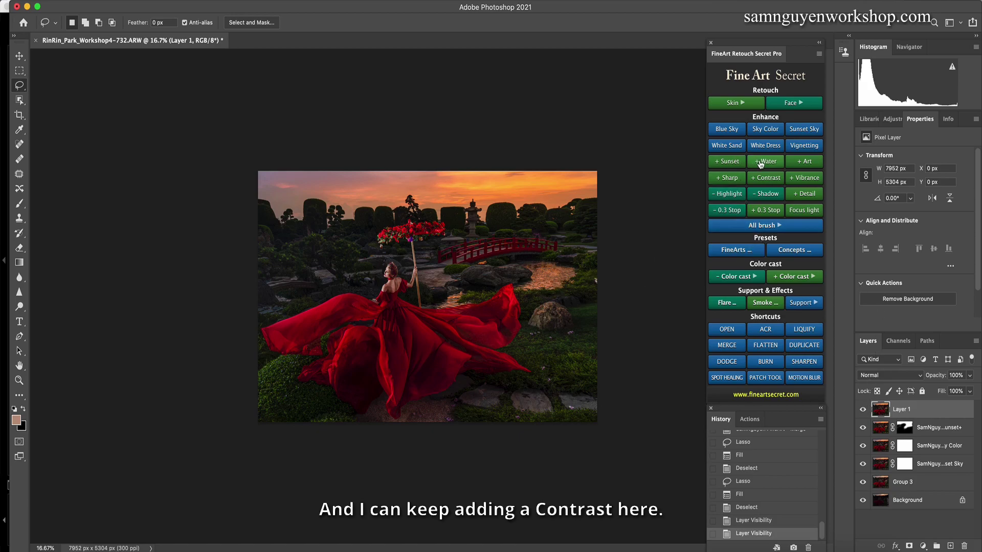
Add a + Contrast brush layer with a black mask and paint white over the sunlit pond reflections.
click(767, 225)
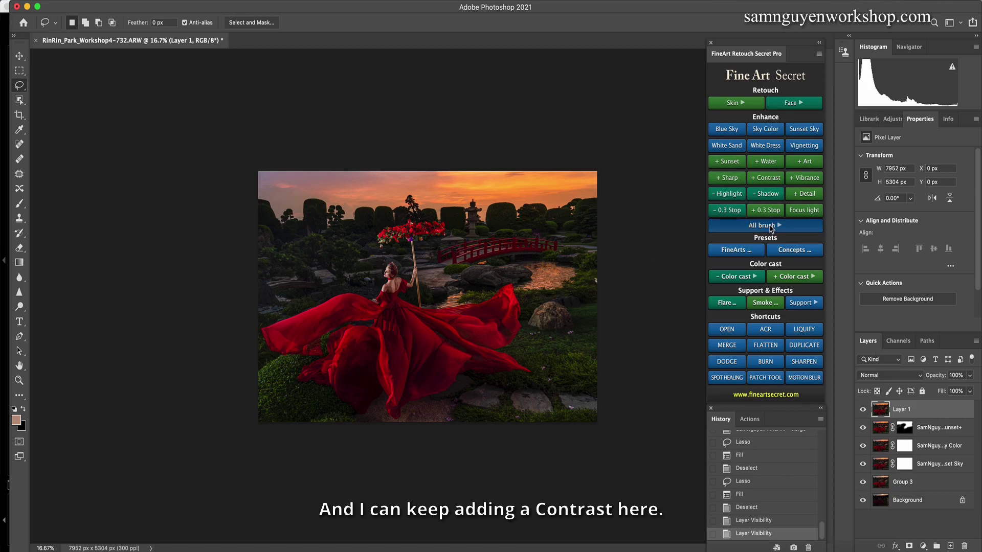
click(794, 259)
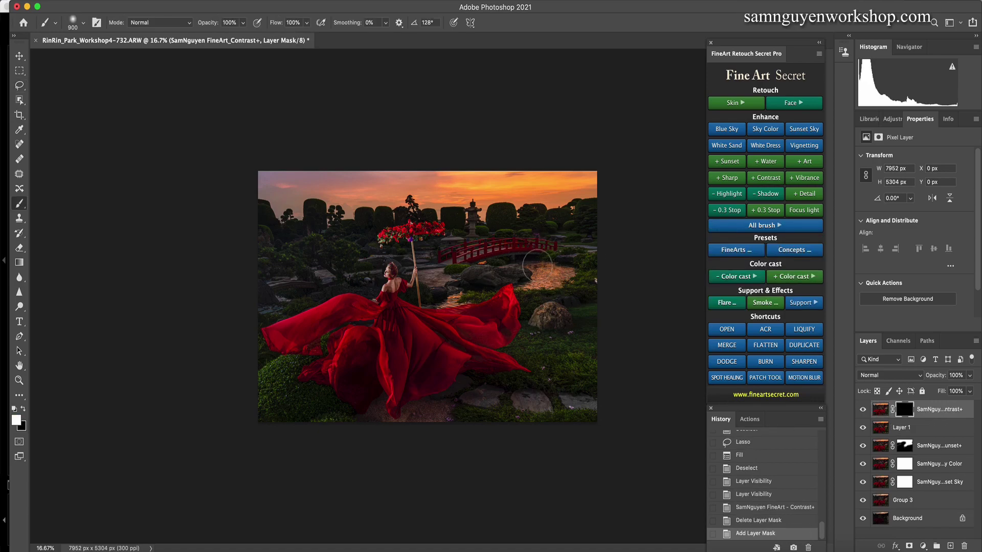
click(533, 279)
key(bracketleft)
key(bracketleft)
key(bracketleft)
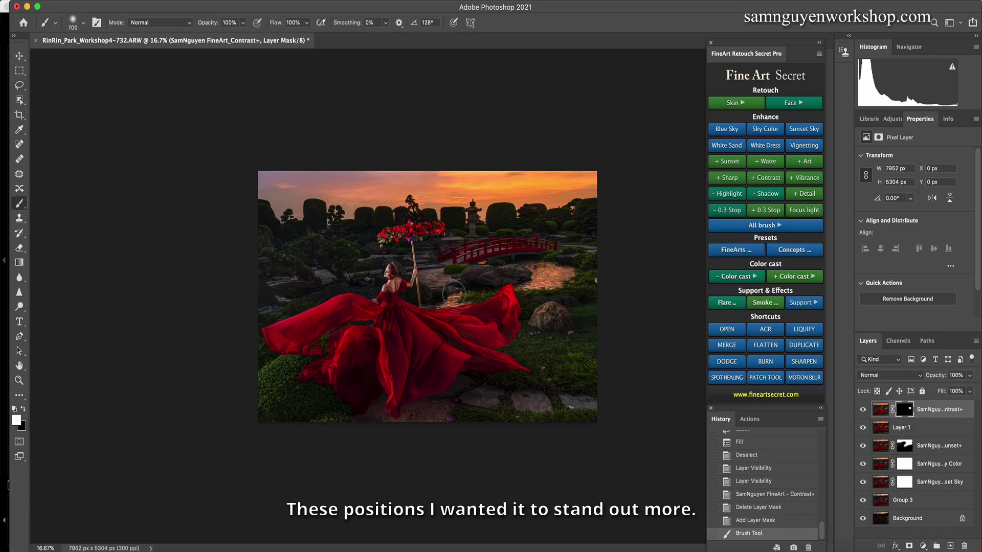
click(479, 294)
Paint white on the contrast layer's mask over the red bridge and the garden hedges behind it, varying the brush size.
drag(468, 256, 577, 244)
key(bracketright)
key(bracketright)
key(bracketright)
key(bracketright)
key(bracketright)
key(bracketleft)
key(bracketleft)
key(bracketleft)
key(bracketleft)
drag(500, 230, 511, 233)
click(511, 225)
key(bracketleft)
key(bracketleft)
key(bracketleft)
key(bracketleft)
key(bracketleft)
click(562, 223)
click(581, 210)
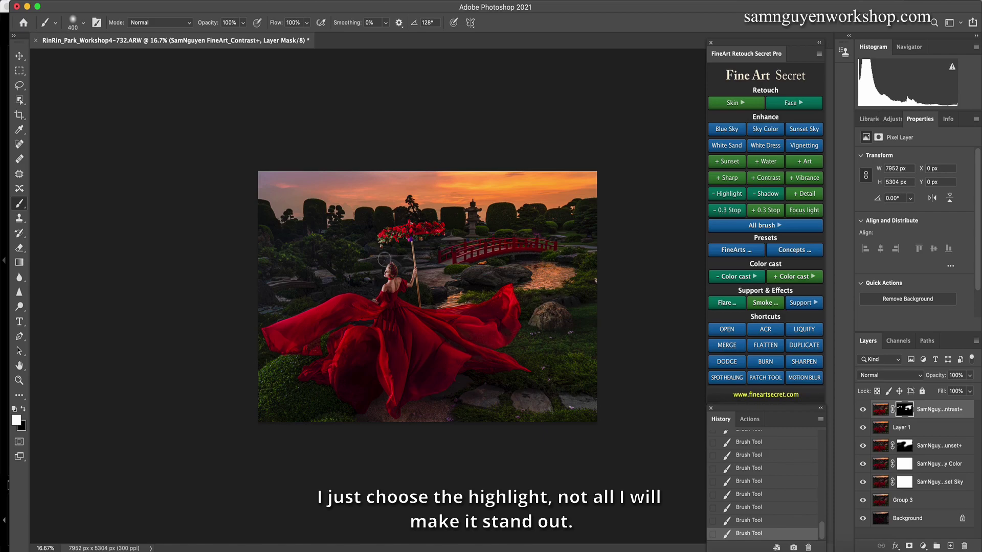
key(bracketleft)
key(bracketleft)
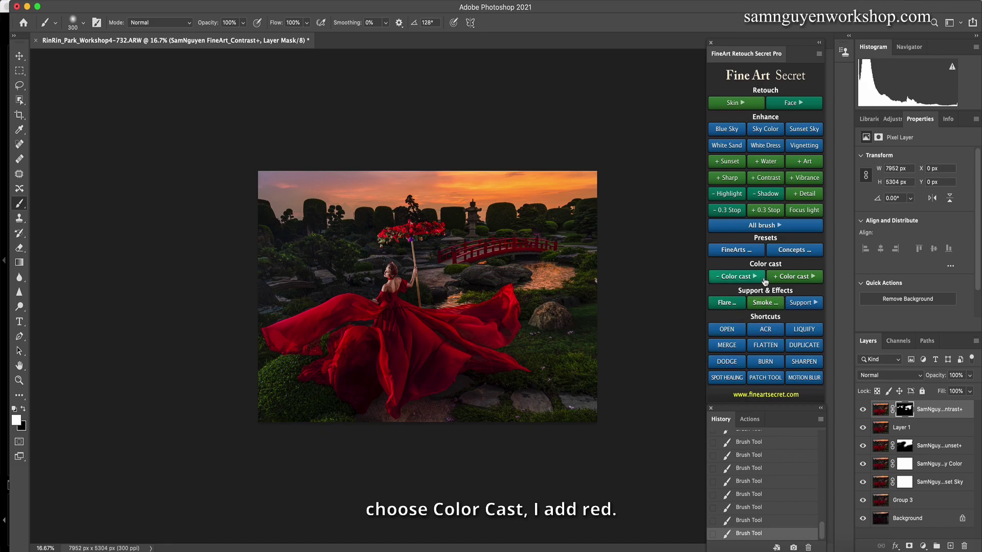
Add a + Red color cast layer and lower its opacity to 30%.
click(812, 278)
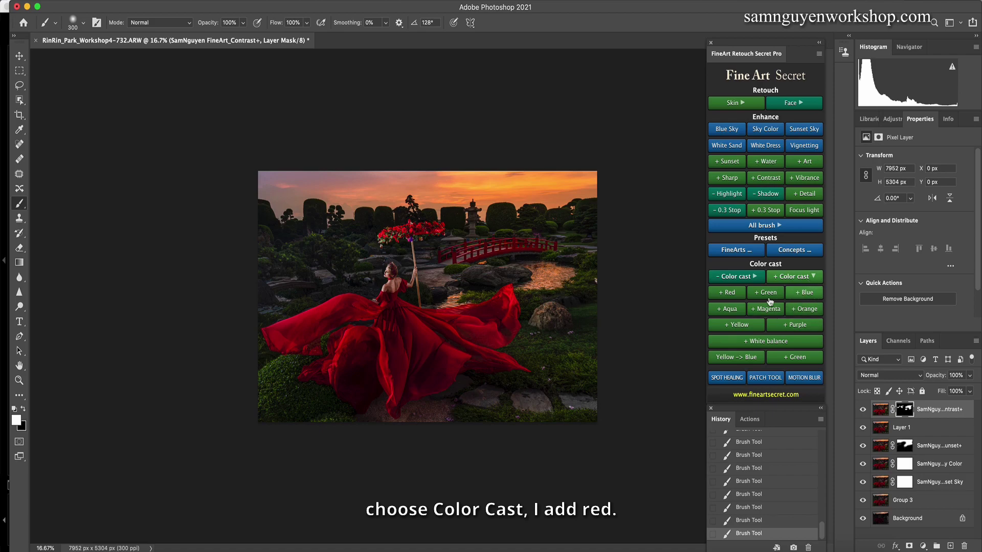
click(727, 292)
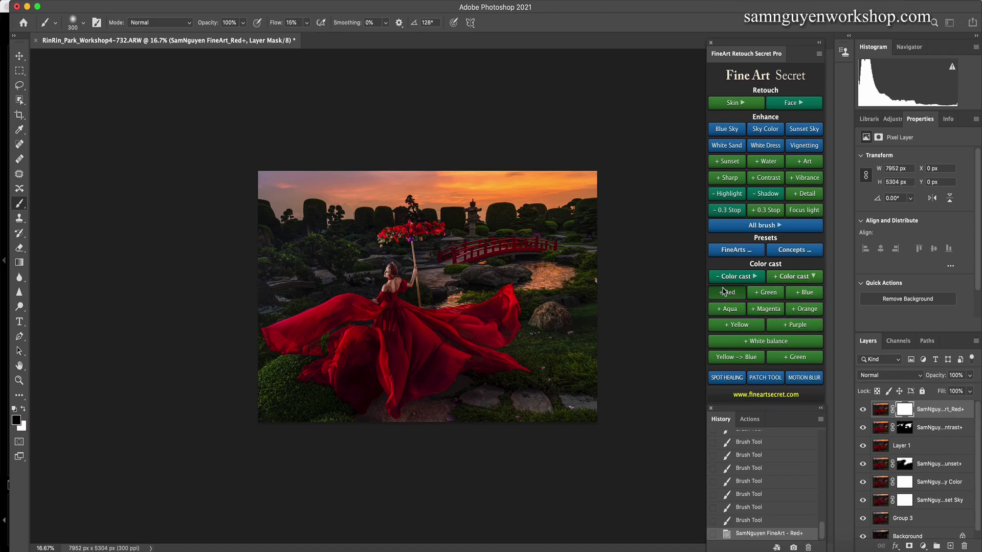
drag(969, 379, 938, 392)
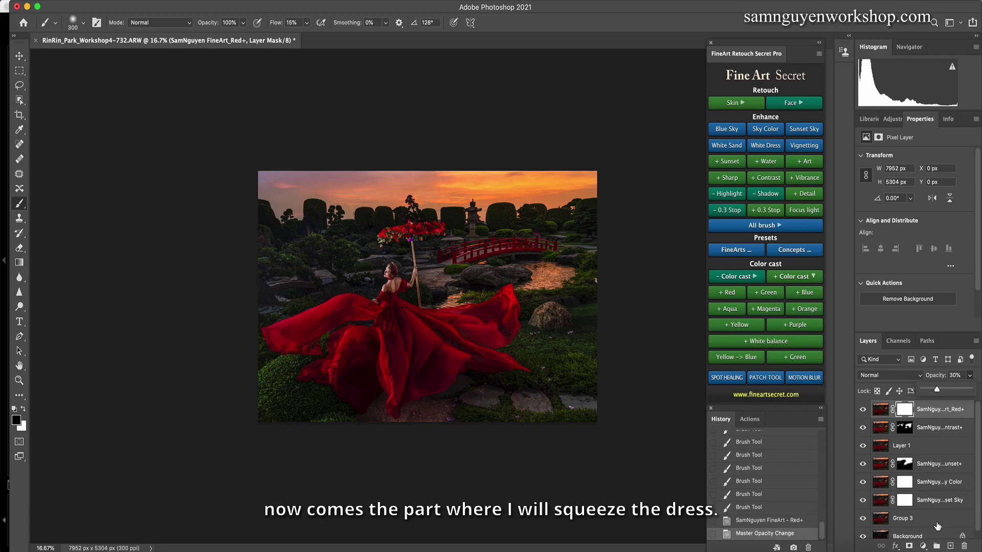
Group all layers above the Background, merge the group into one layer, and duplicate the merged layer.
shift+click(937, 526)
key(super+g)
key(super+e)
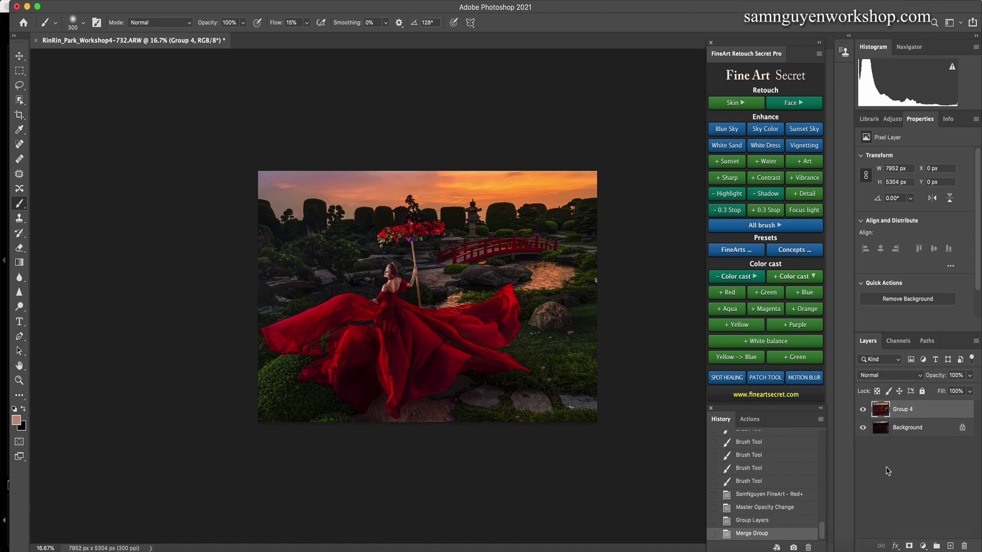
key(super+j)
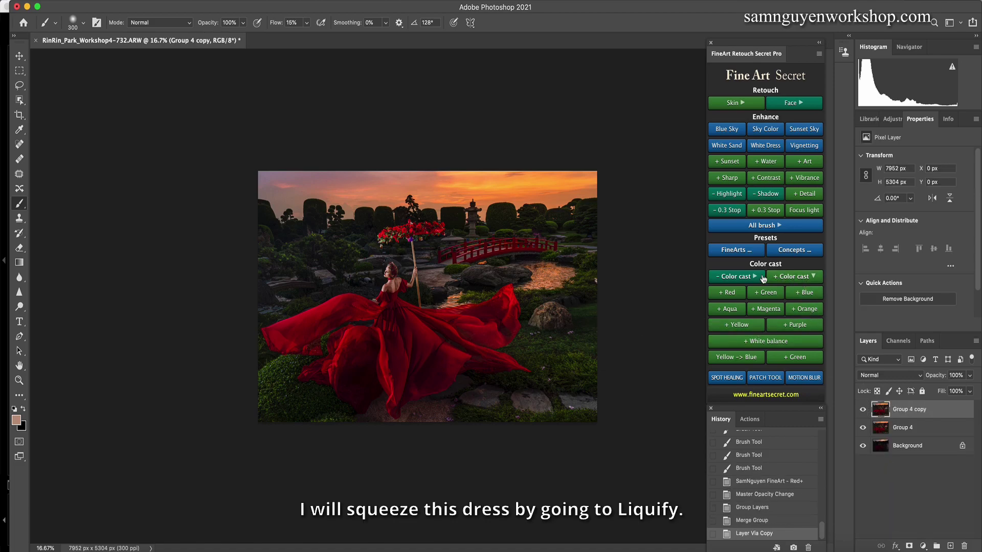
Open Liquify on the duplicate layer and push in the dress's pointed lower-right tip with a brush of size 250.
click(736, 276)
click(760, 277)
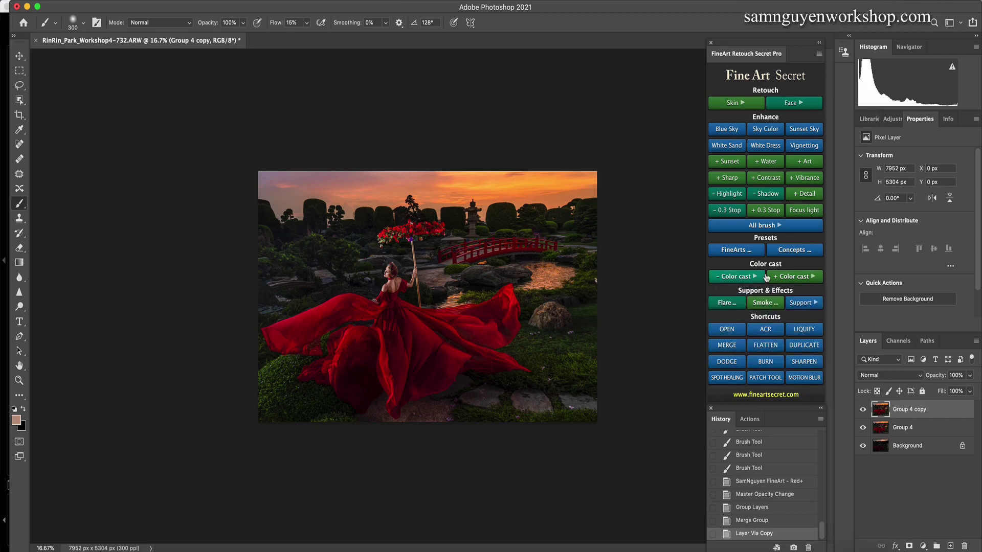
click(806, 330)
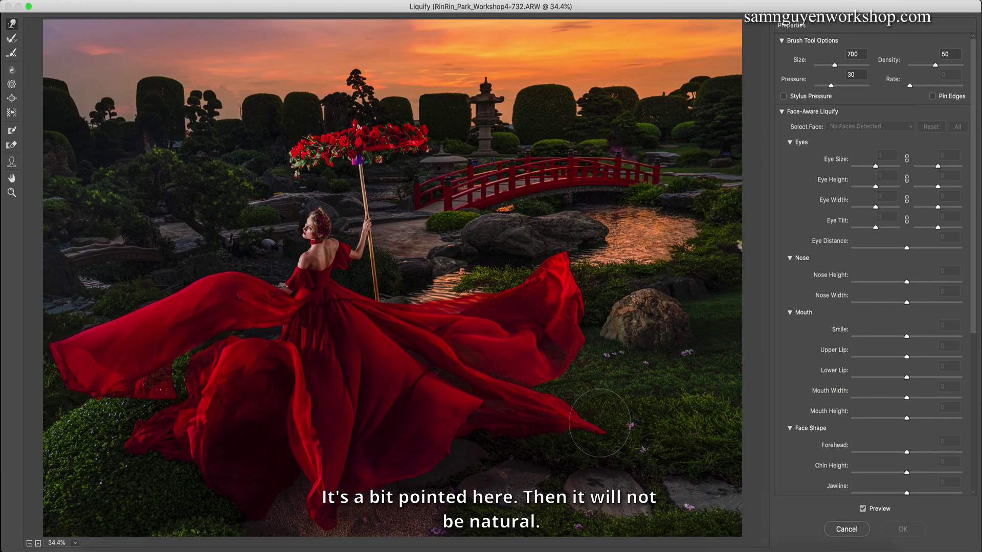
key(bracketleft)
key(bracketleft)
key(bracketleft)
key(bracketleft)
key(bracketleft)
key(bracketleft)
key(bracketleft)
key(bracketleft)
key(bracketleft)
key(bracketleft)
key(bracketright)
drag(574, 422, 572, 432)
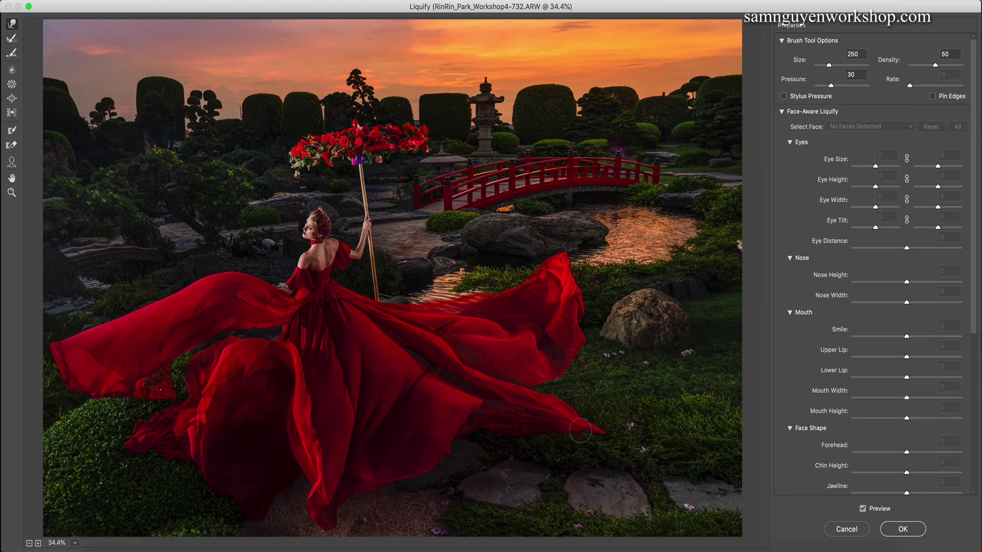
Shorten and blunt the dress's lower-right tip with Liquify brushes reduced from size 400 to 200.
key(bracketright)
key(bracketright)
key(bracketright)
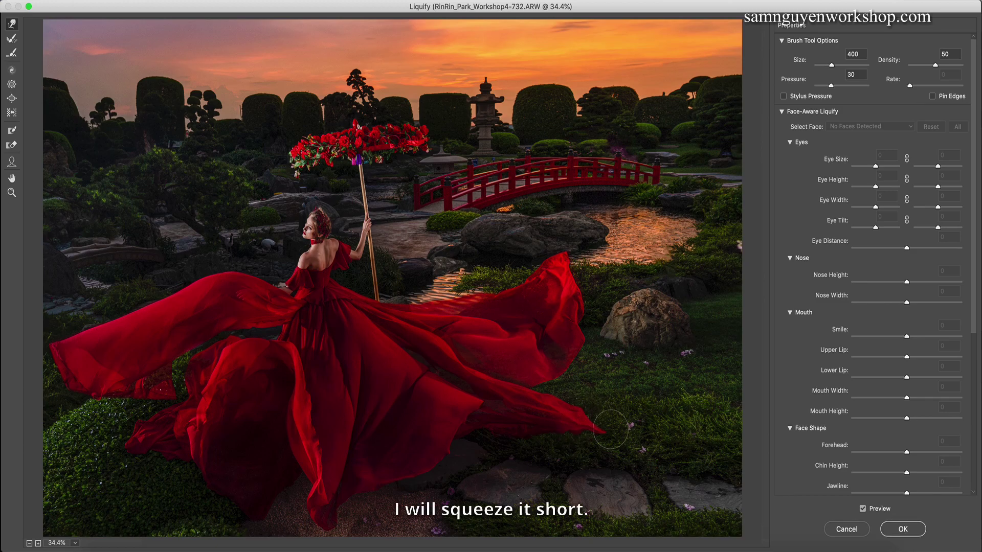
key(bracketleft)
key(bracketleft)
key(bracketleft)
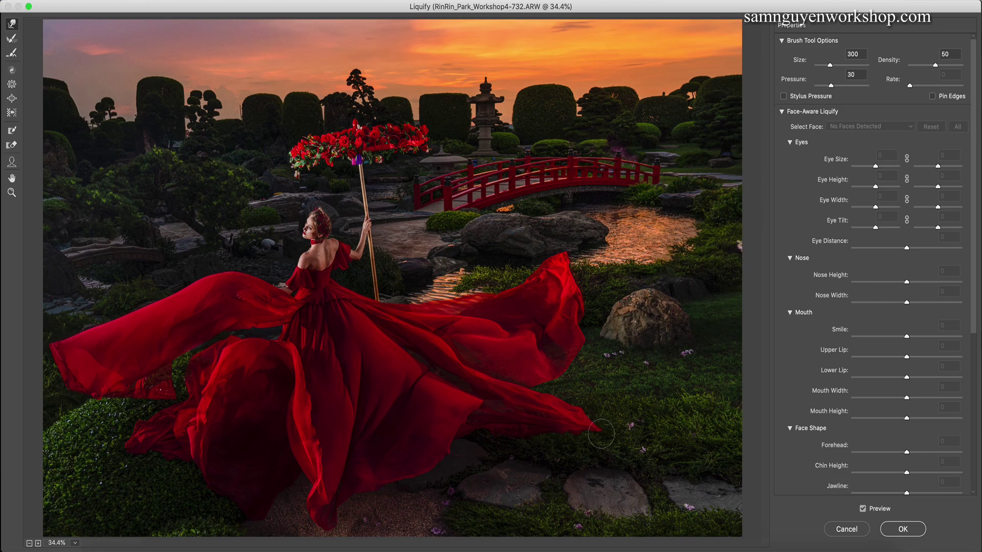
key(bracketleft)
drag(599, 432, 580, 425)
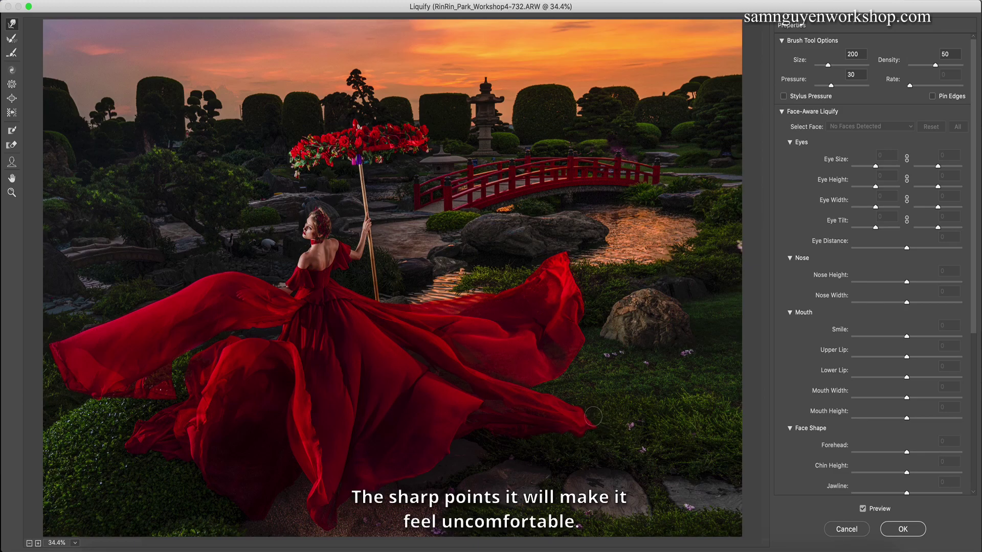
Round out the lower-right tail of the dress with the Liquify brush enlarged to size 900.
key(bracketright)
key(bracketright)
key(bracketright)
key(bracketright)
key(bracketright)
key(bracketright)
key(bracketright)
key(bracketright)
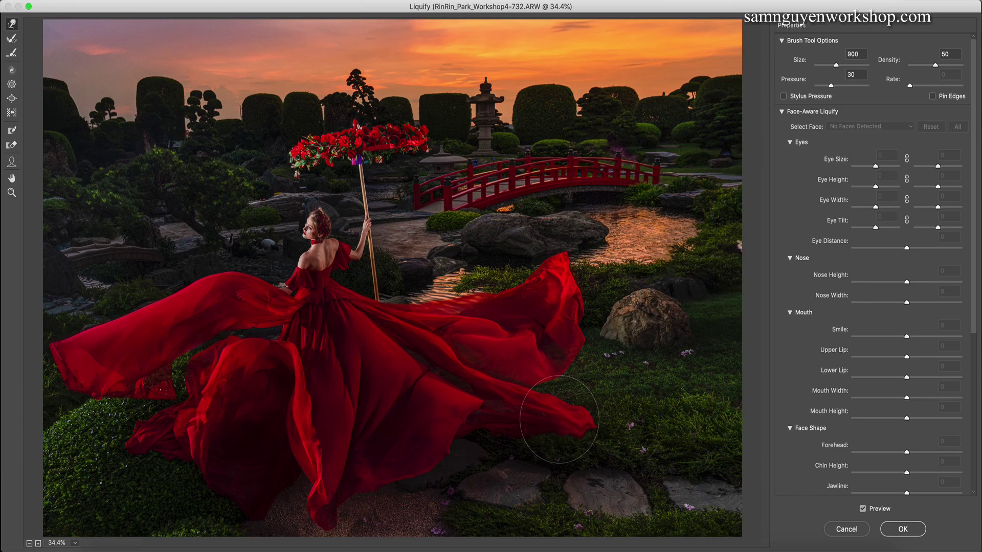
Push the long fold left of the dress's centre into a stronger curve with a Liquify brush around size 1100.
key(bracketright)
key(bracketright)
key(bracketright)
key(bracketright)
key(bracketright)
key(bracketright)
key(bracketleft)
key(bracketleft)
key(bracketleft)
key(bracketright)
key(bracketright)
key(bracketright)
key(bracketleft)
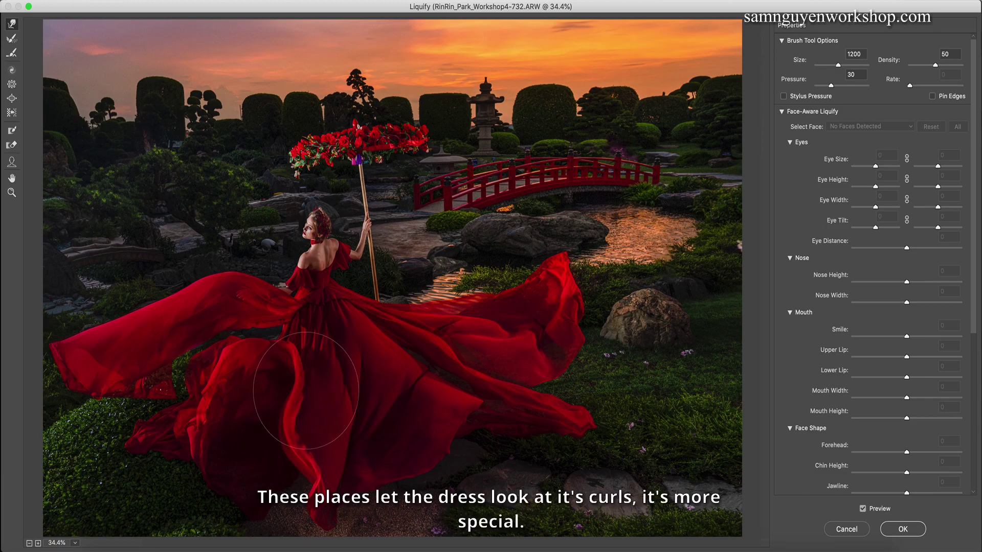
key(bracketleft)
mouse_move(315, 376)
mouse_down()
mouse_move(244, 408)
mouse_move(227, 390)
mouse_move(247, 422)
mouse_up()
key(bracketright)
key(bracketright)
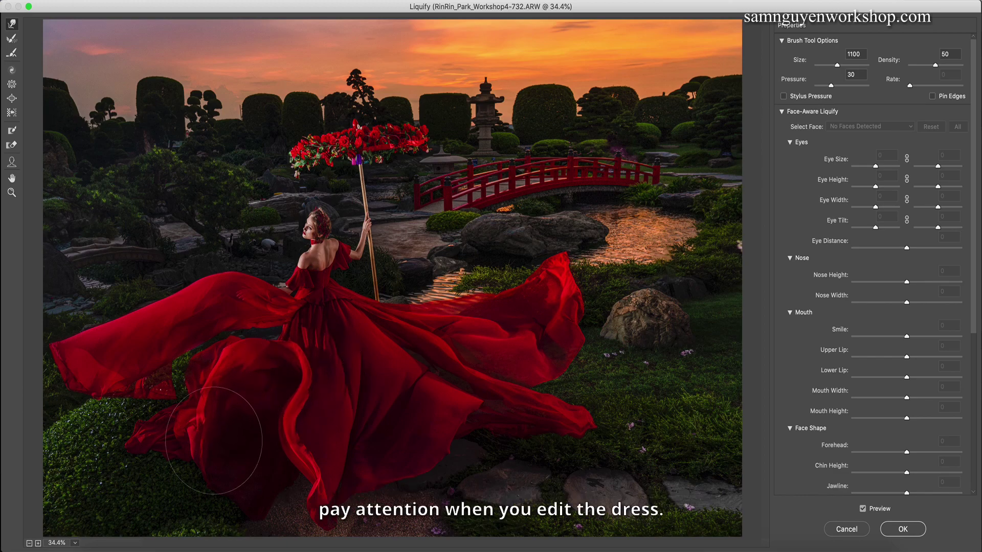
Reshape the lower end of the curved fold and the bottom hem with Liquify brushes of size 700 to 900.
key(bracketleft)
key(bracketleft)
key(bracketleft)
key(bracketleft)
key(bracketleft)
key(bracketleft)
key(bracketleft)
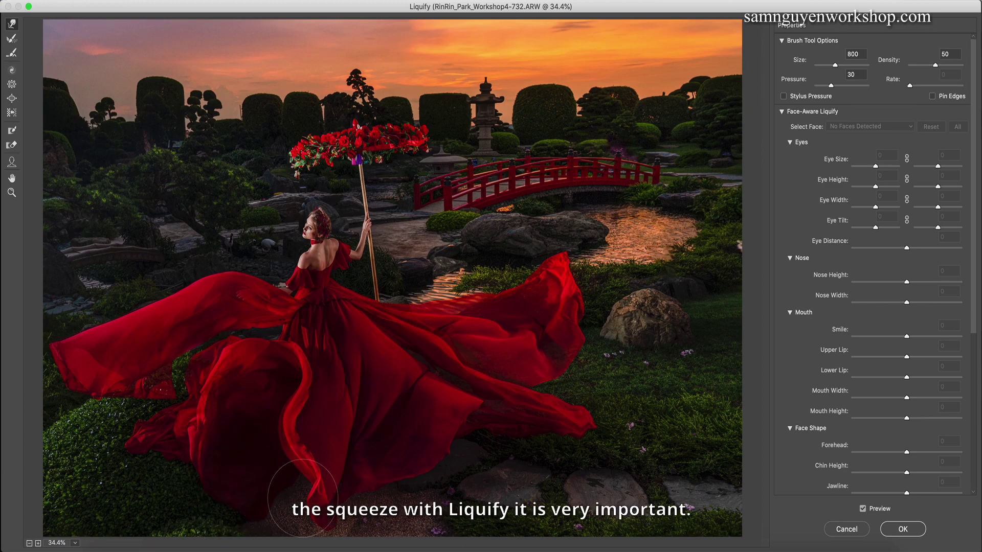
key(bracketright)
key(bracketright)
key(bracketright)
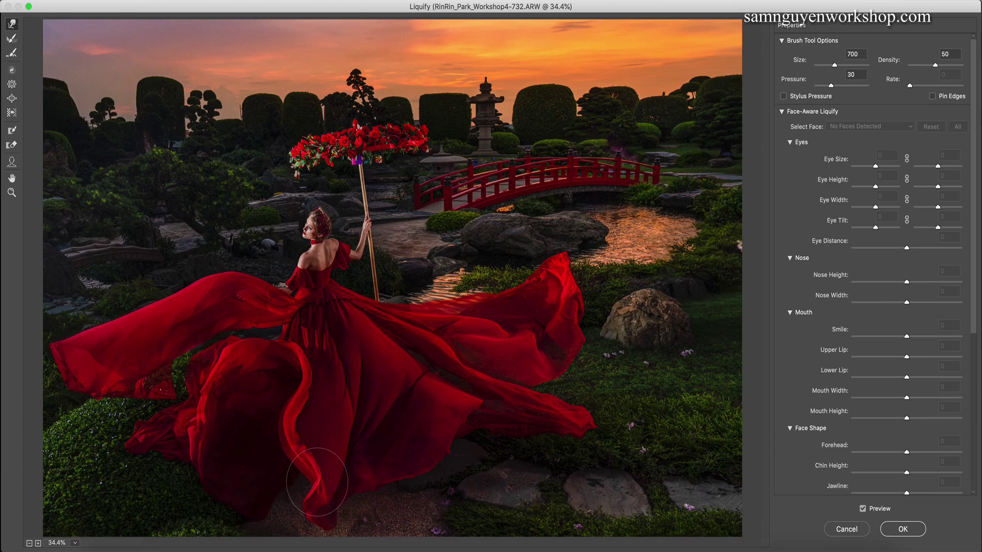
key(bracketright)
key(bracketright)
key(bracketright)
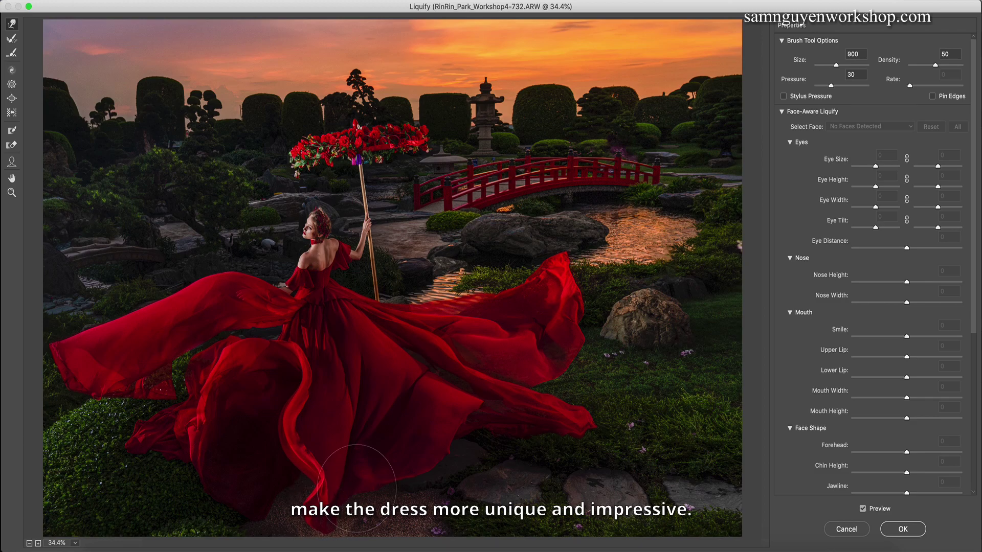
Bend the folds in the middle of the skirt into softer curves with Liquify brushes of size 900 to 1000.
key(bracketleft)
key(bracketleft)
key(bracketleft)
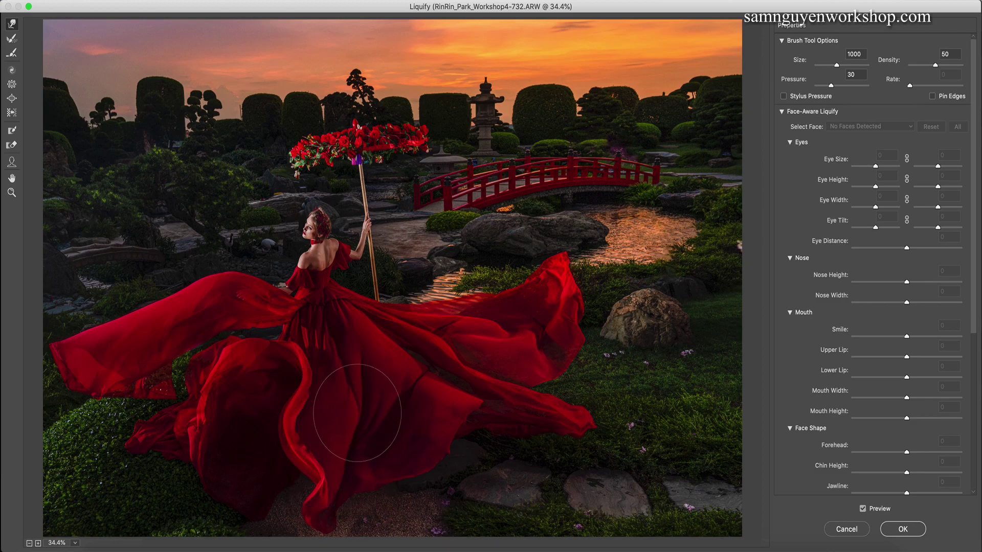
key(bracketright)
key(bracketright)
key(bracketright)
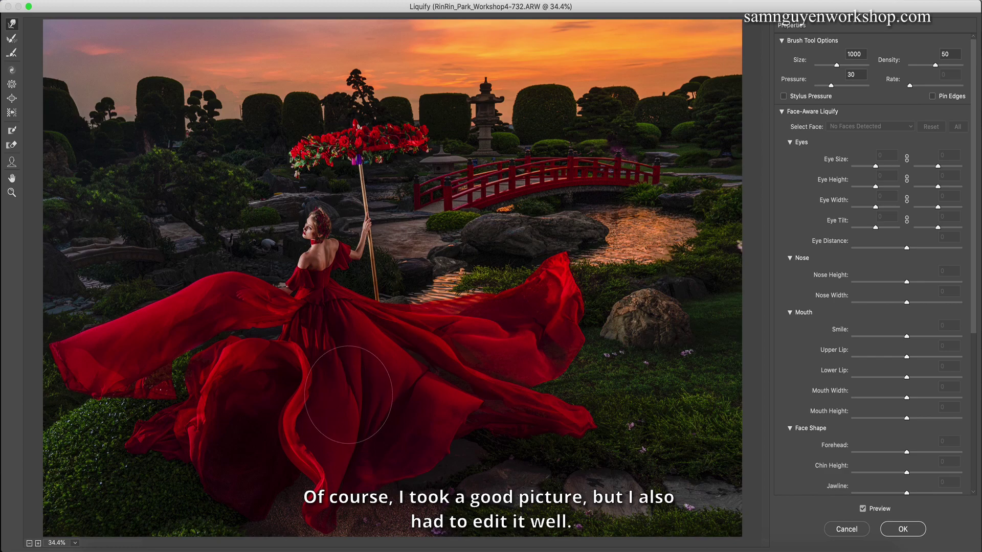
key(bracketleft)
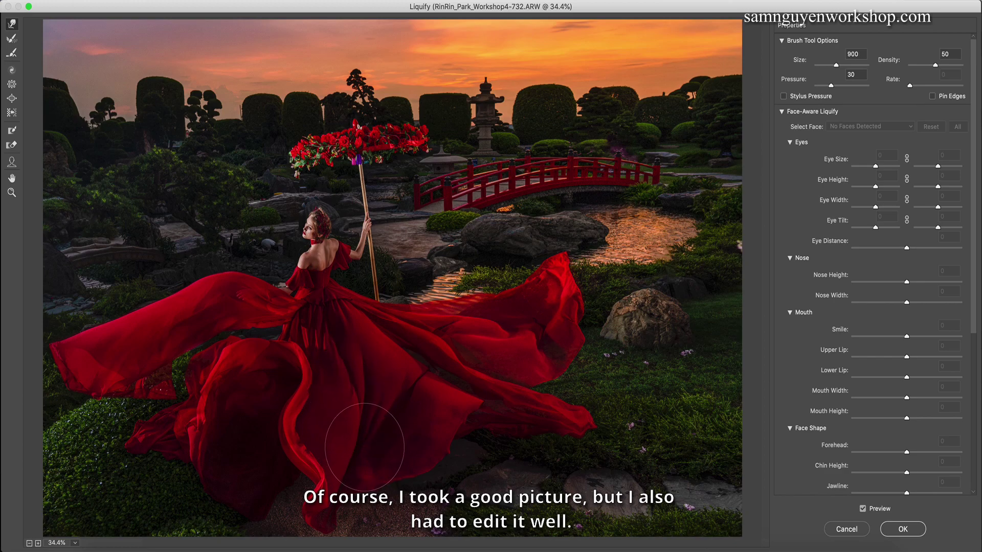
key(bracketleft)
key(bracketleft)
key(bracketleft)
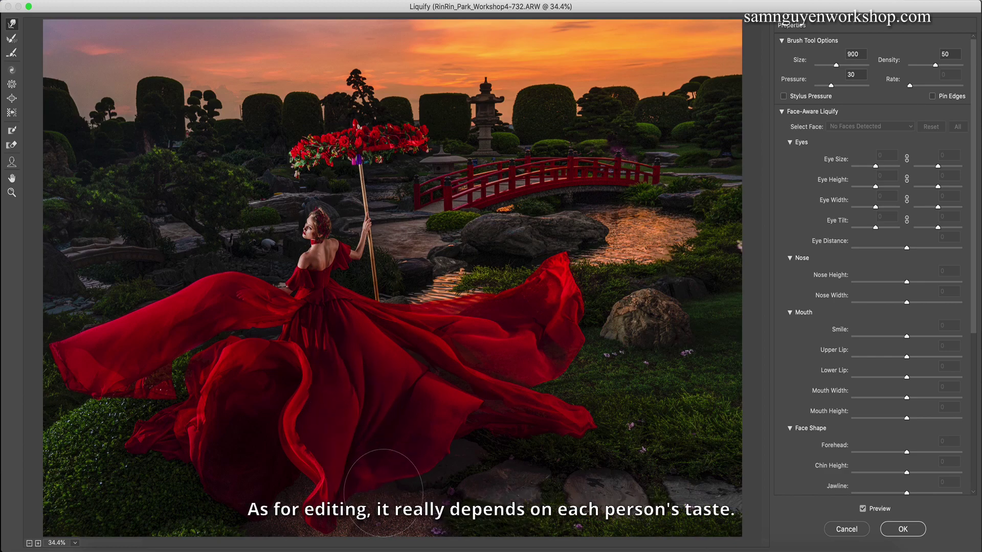
Curve the diagonal folds on the skirt's right side with a Liquify brush of size 1000.
key(bracketright)
key(bracketright)
key(bracketright)
key(bracketright)
key(bracketright)
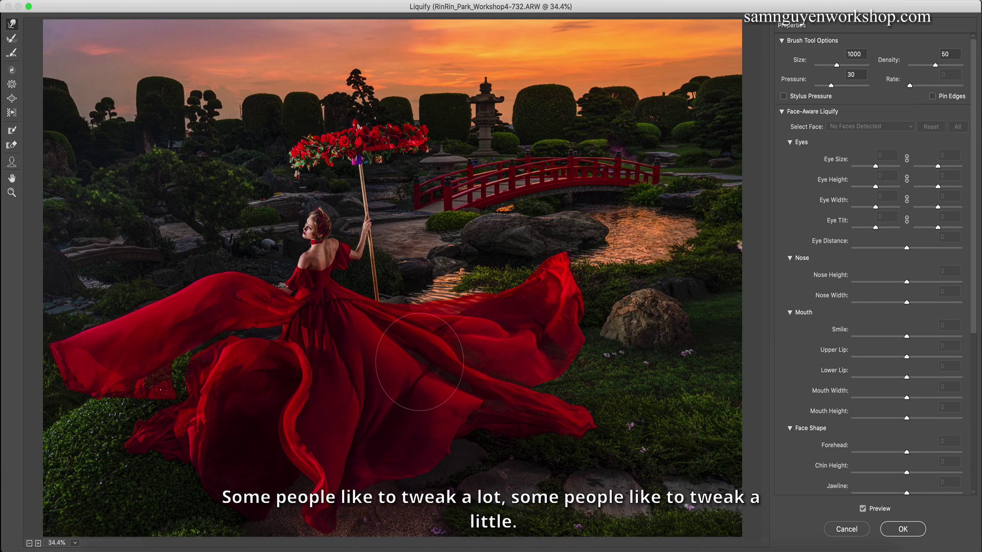
key(bracketleft)
key(bracketleft)
key(bracketleft)
key(bracketright)
key(bracketright)
key(bracketright)
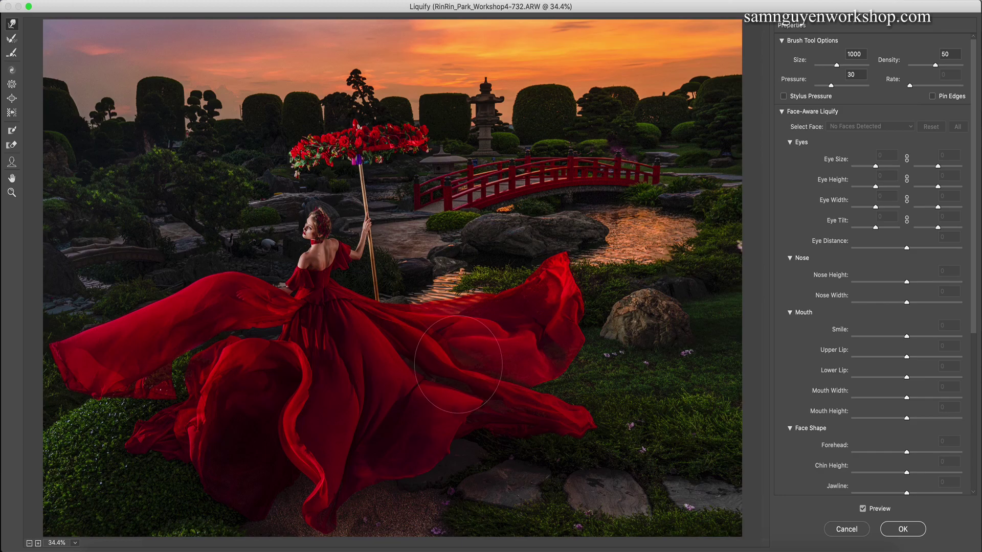
Add waves to the folds of the raised right-hand fabric with Liquify brushes from size 1000 down to 600.
key(bracketleft)
key(bracketleft)
key(bracketleft)
key(bracketleft)
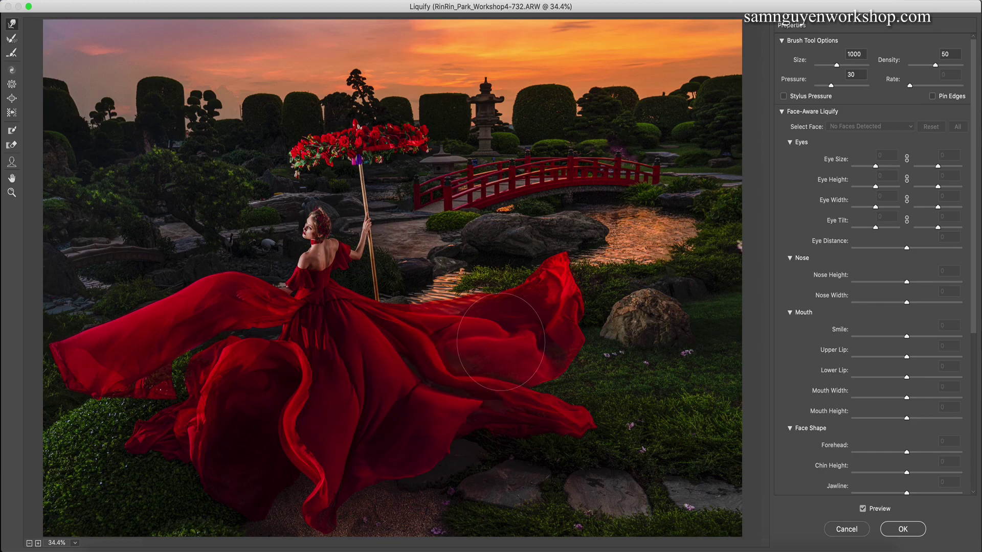
key(bracketleft)
key(bracketleft)
key(bracketleft)
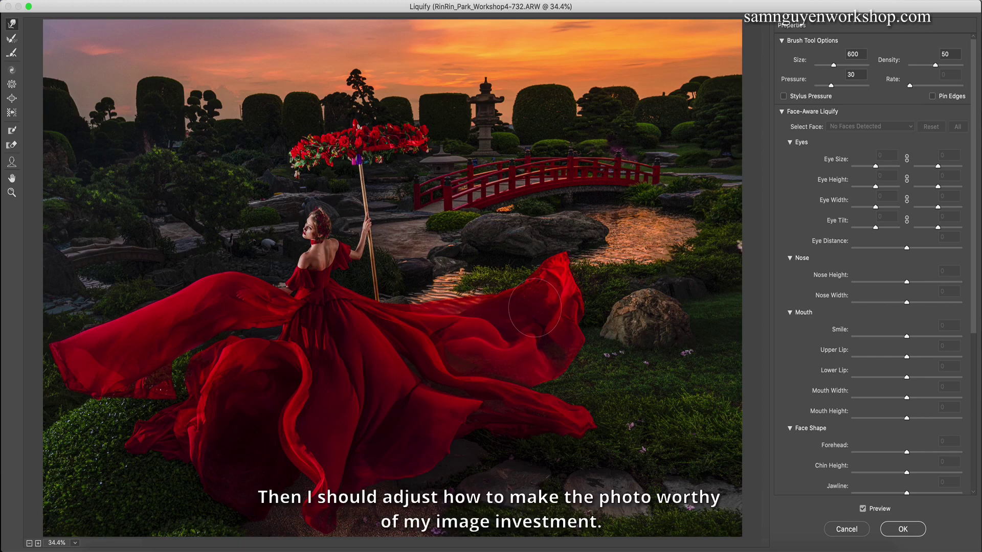
Shape the outer edge of the raised right-hand fabric into smoother curves with Liquify brushes of size 500 to 700.
key(bracketleft)
key(bracketleft)
key(bracketleft)
key(bracketright)
key(bracketright)
key(bracketright)
key(bracketright)
key(bracketright)
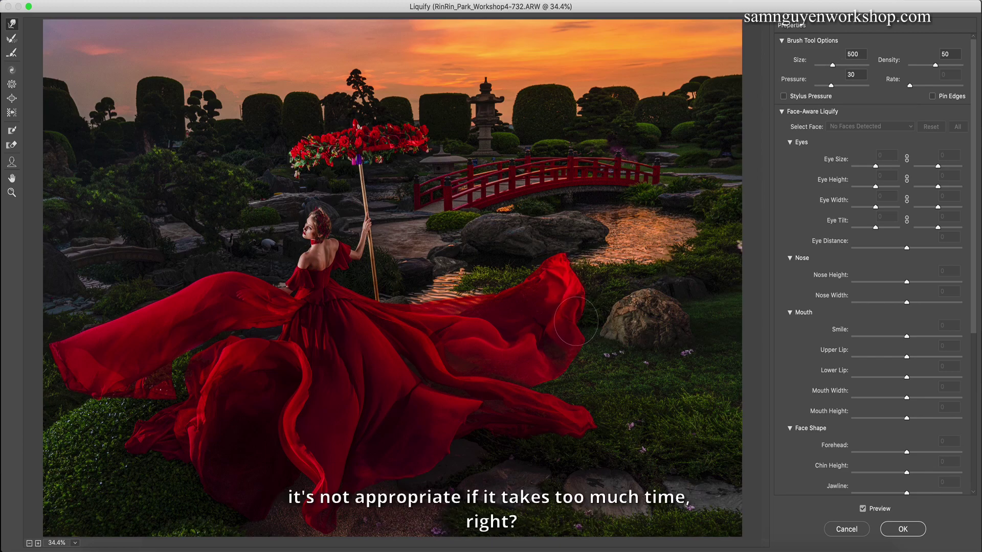
key(bracketright)
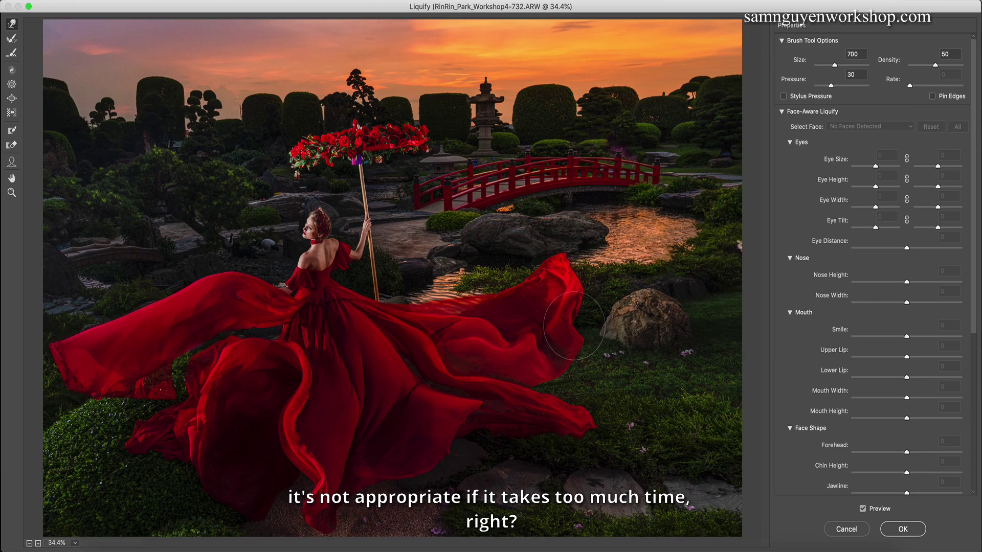
key(bracketleft)
key(bracketleft)
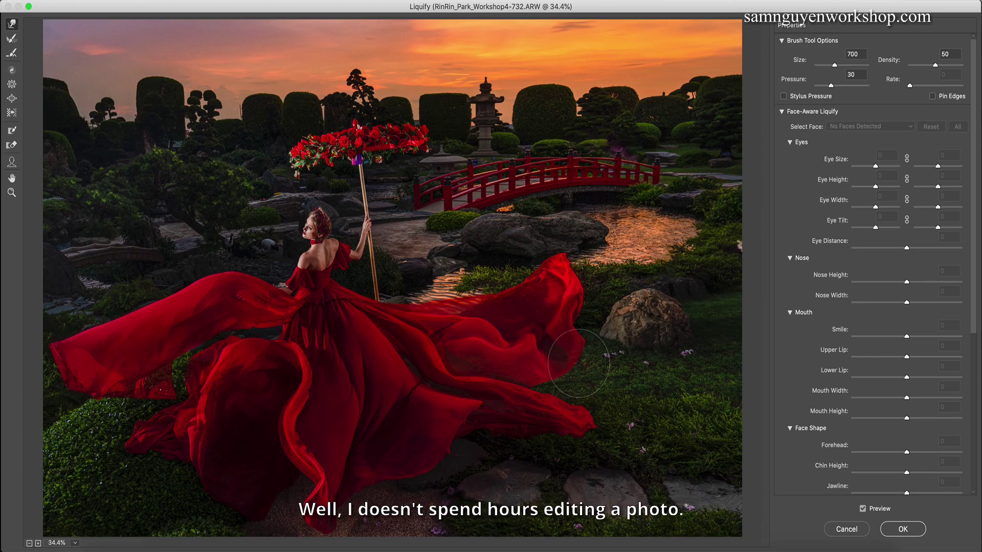
key(bracketright)
key(bracketright)
key(bracketleft)
key(bracketleft)
key(bracketleft)
Smooth the curves of the left-hand sweep of fabric with Liquify brushes of size 500 to 1000.
key(bracketright)
key(bracketright)
key(bracketright)
key(bracketright)
key(bracketright)
key(bracketright)
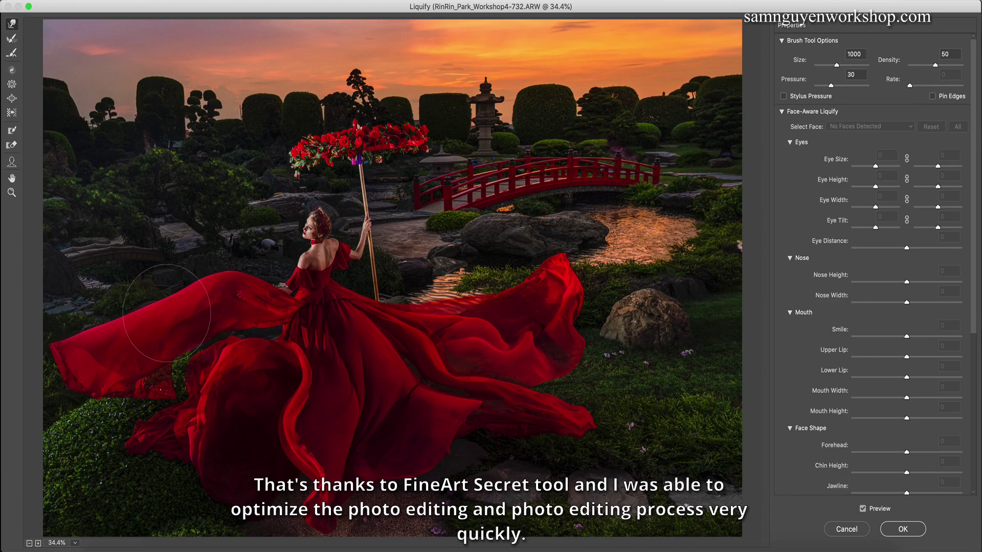
key(bracketleft)
key(bracketleft)
key(bracketleft)
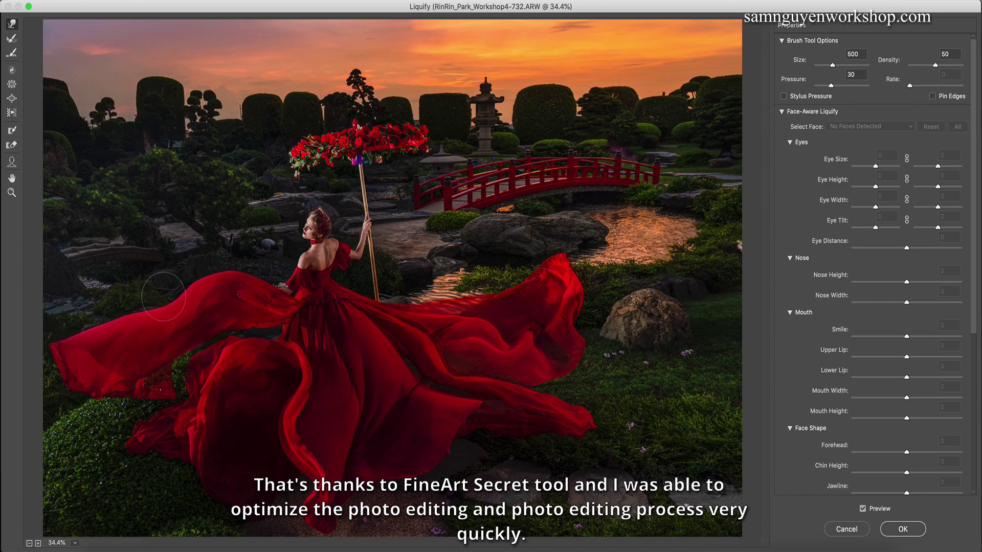
key(bracketright)
key(bracketright)
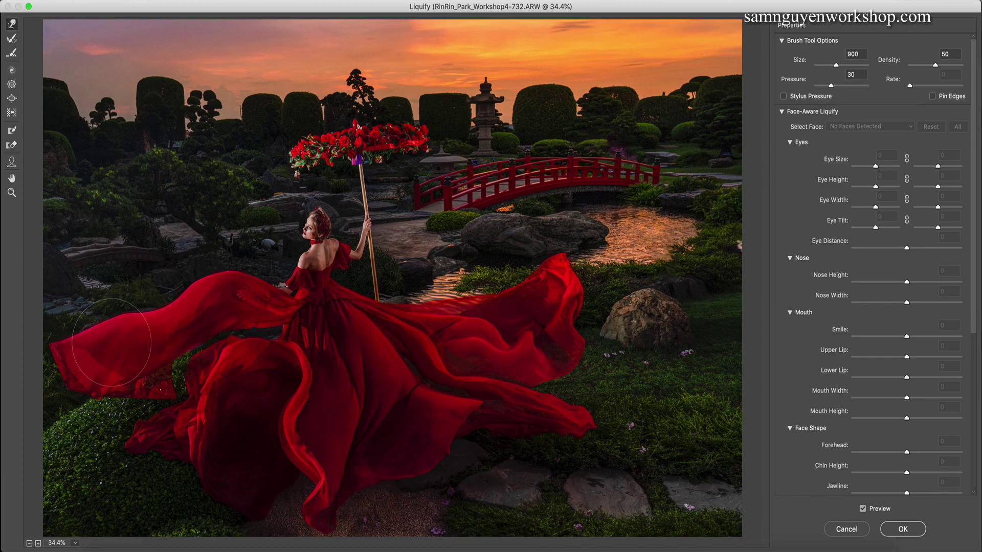
Refine the outer tip of the left-hand fabric with Liquify brushes from size 900 down to 175.
key(bracketleft)
key(bracketleft)
key(bracketleft)
key(bracketleft)
key(bracketleft)
key(bracketleft)
key(bracketleft)
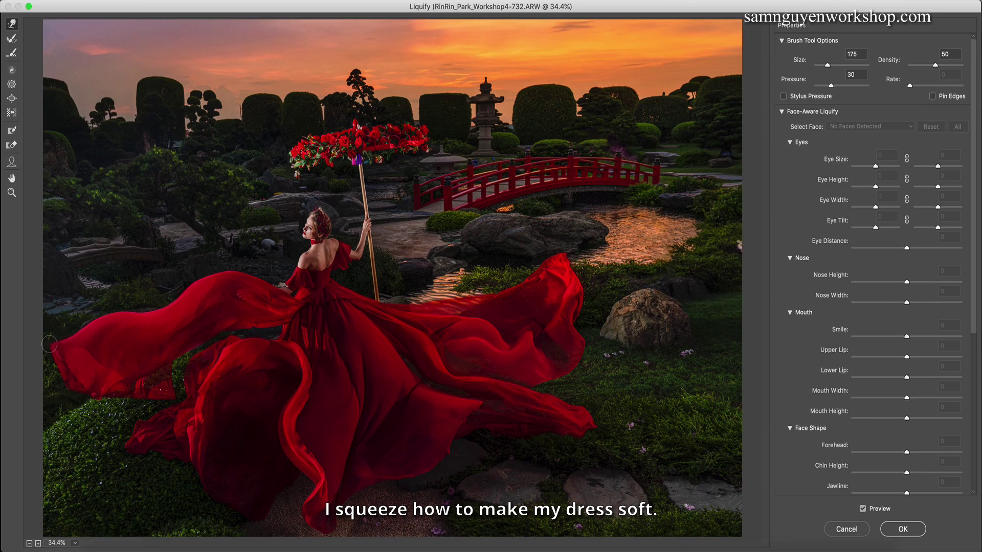
Bend the central skirt folds below the waist into waves with Liquify brushes of size 600 to 800.
key(bracketright)
key(bracketright)
key(bracketright)
key(bracketright)
key(bracketright)
key(bracketright)
key(bracketright)
key(bracketright)
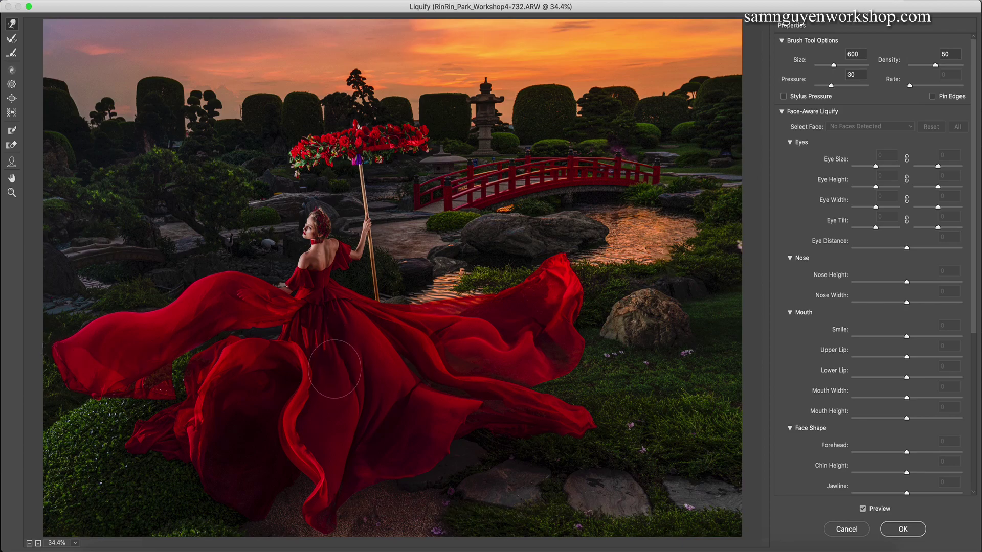
key(bracketleft)
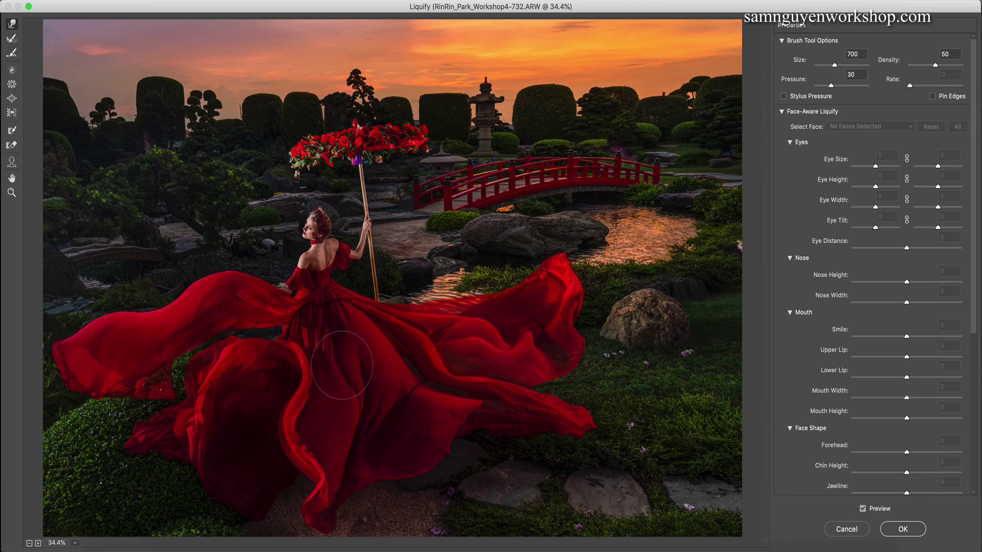
key(bracketright)
drag(371, 335, 358, 350)
key(bracketleft)
key(bracketright)
key(bracketright)
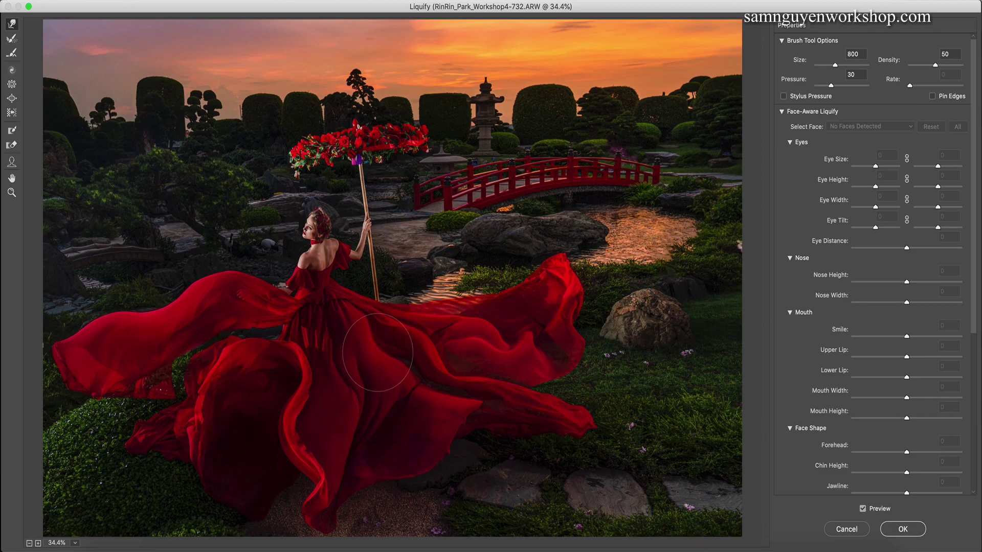
Shape the upper skirt folds just right of the waist with Liquify brushes of size 500 to 700.
key(bracketleft)
key(bracketleft)
key(bracketleft)
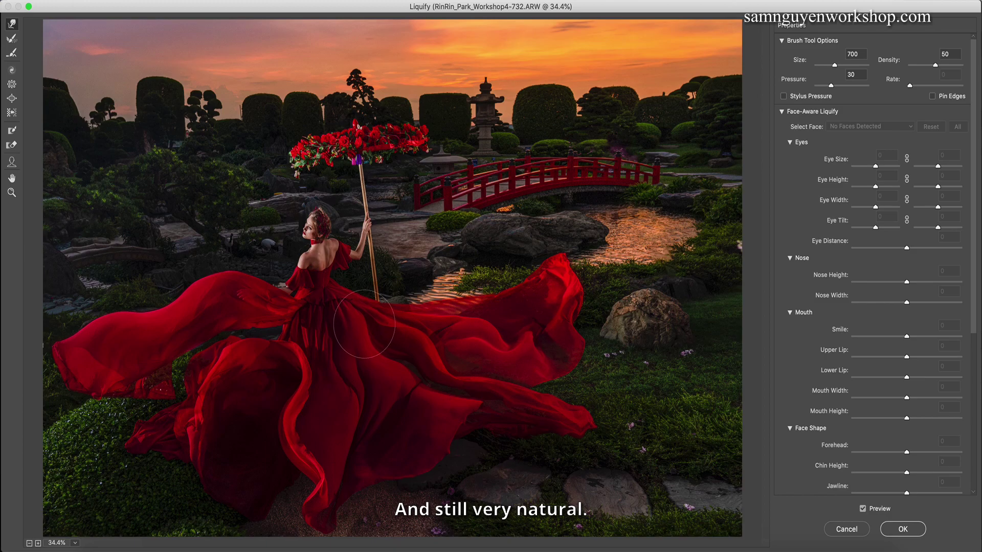
key(bracketleft)
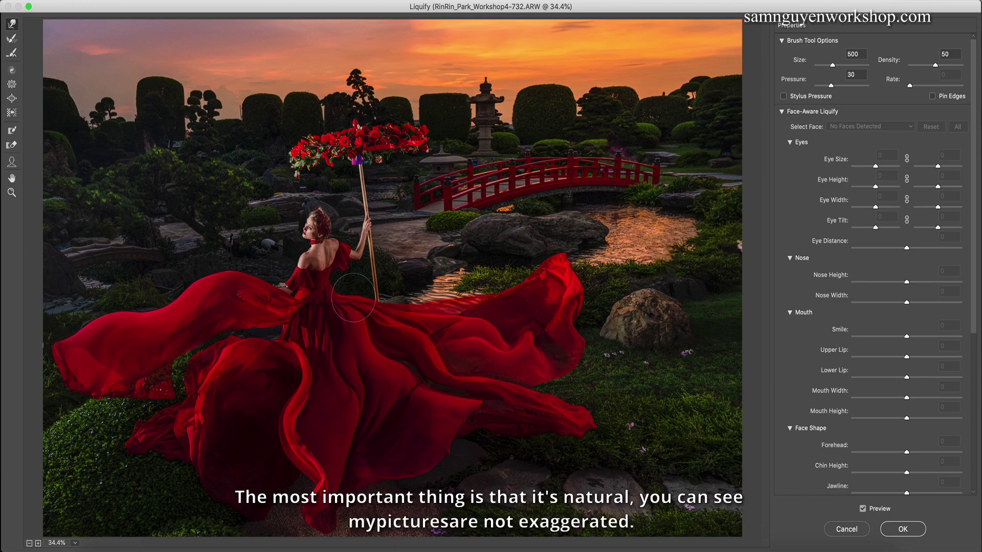
Curve the skirt folds right of center with a Liquify brush of size 900 and apply the Liquify changes.
key(bracketright)
key(bracketright)
key(bracketright)
key(bracketright)
key(bracketright)
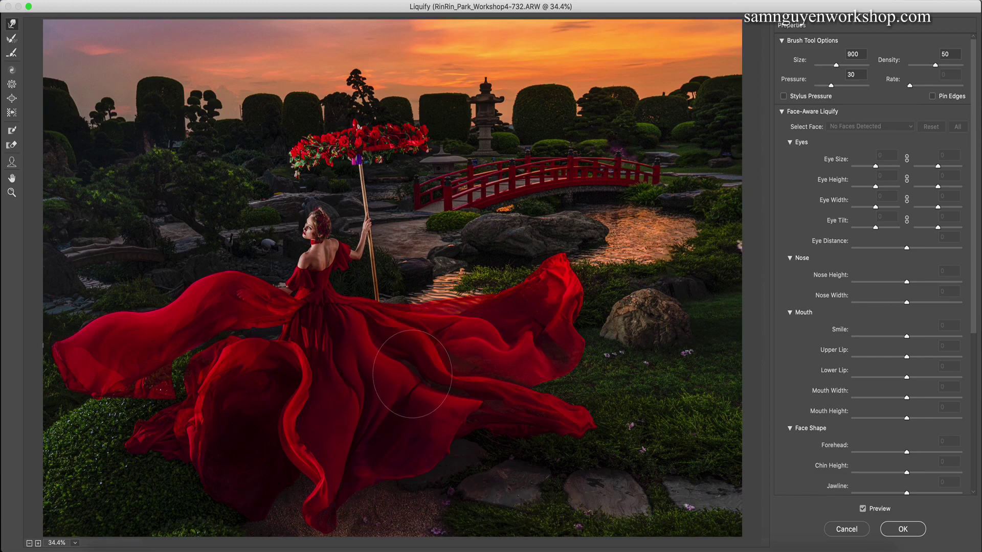
key(bracketleft)
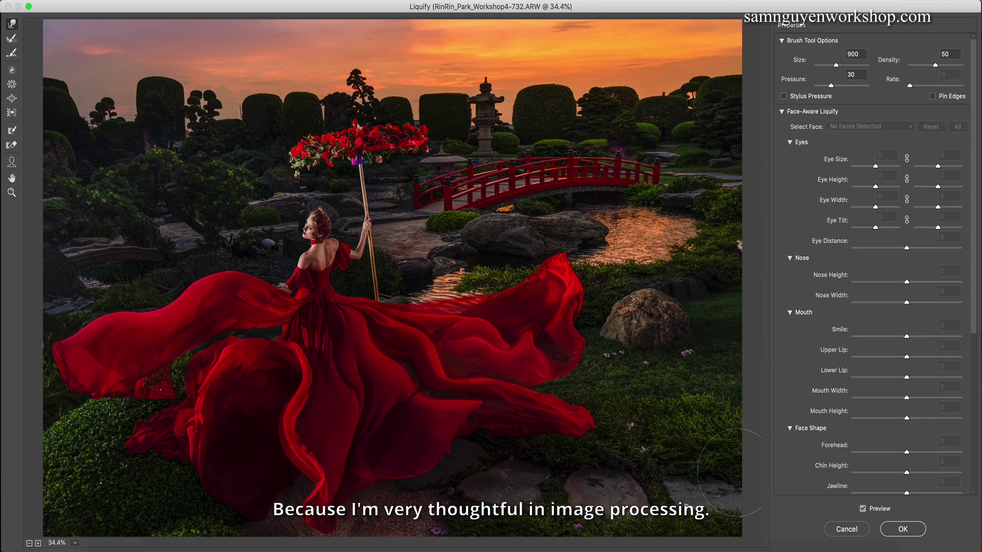
click(901, 529)
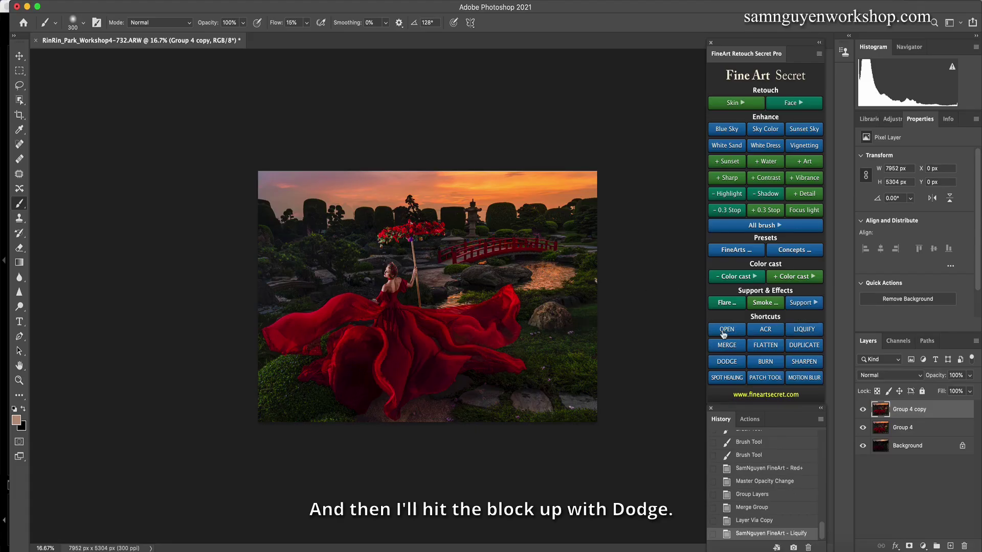
Dodge the highlights on the central and left-hand dress folds with a size 175 brush, Midtones range and 10% exposure.
click(727, 362)
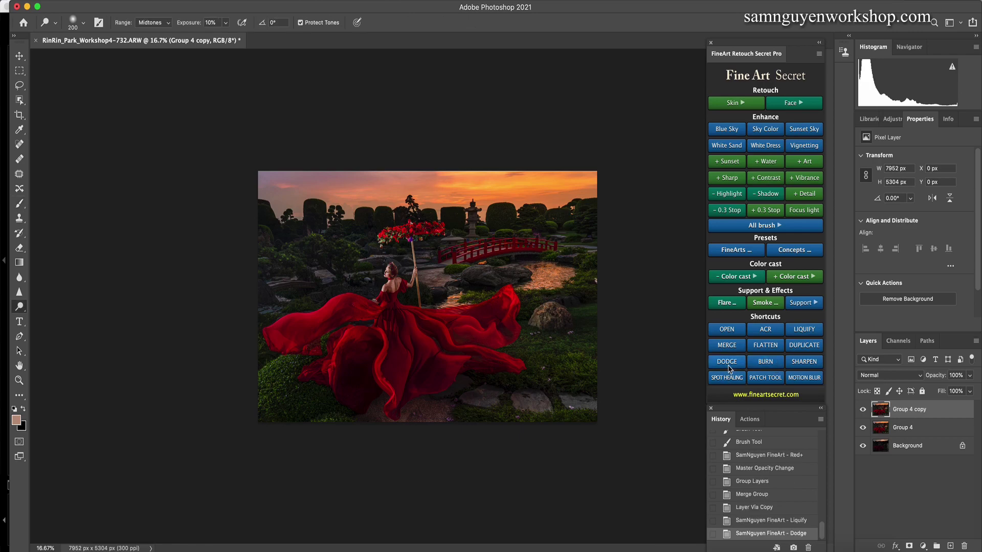
key(bracketleft)
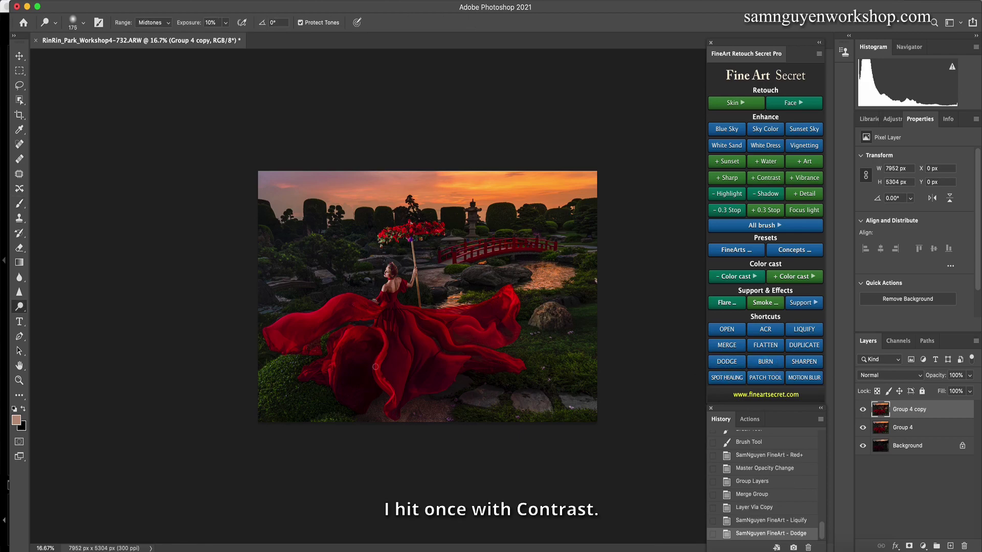
drag(385, 351, 387, 337)
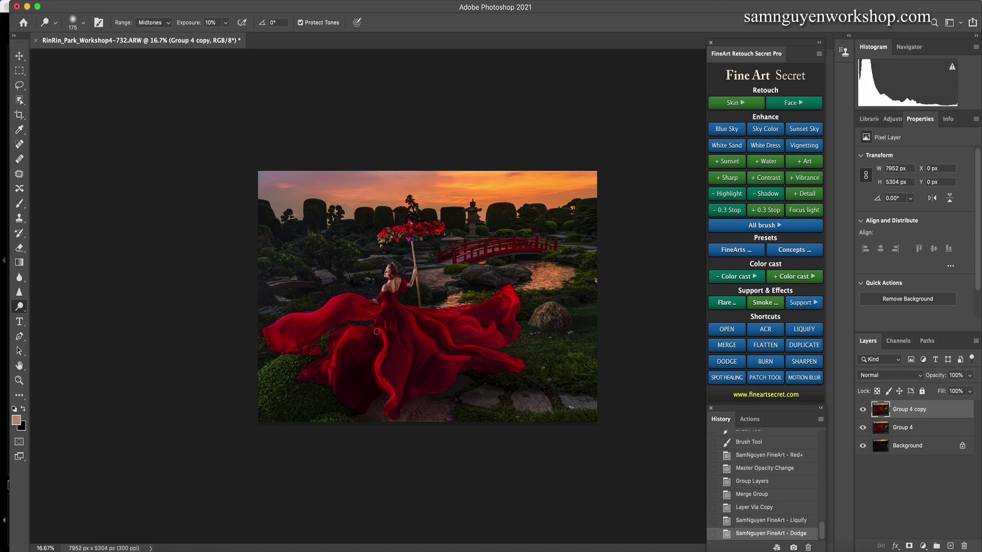
drag(333, 367, 330, 370)
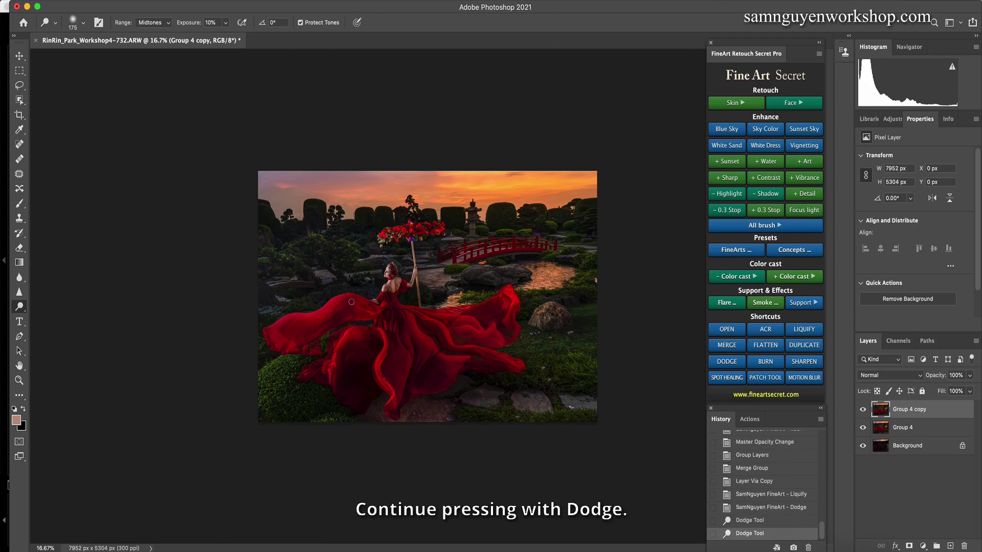
click(356, 298)
click(393, 303)
click(380, 308)
Dodge the fold highlights on the middle and right side of the skirt with a size 150 brush.
key(bracketright)
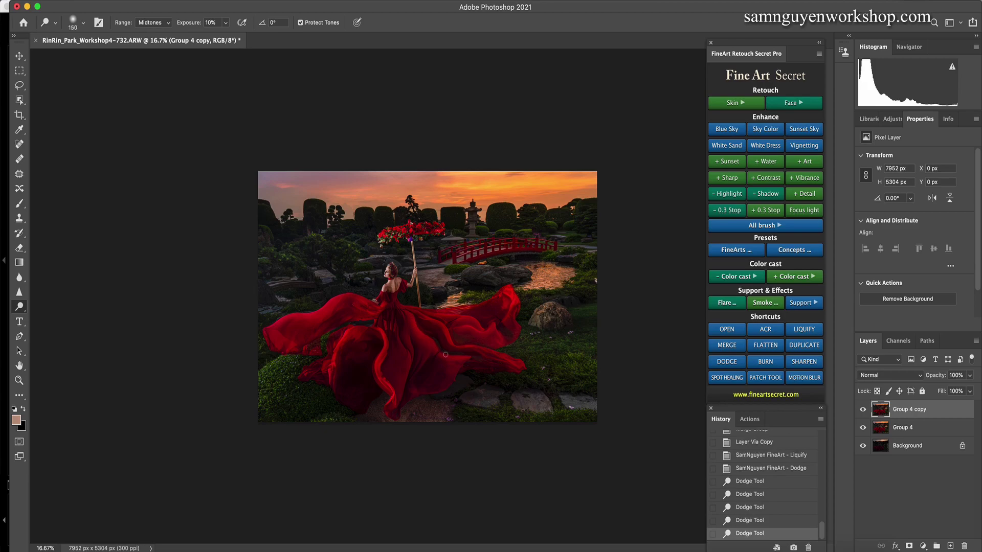
click(434, 338)
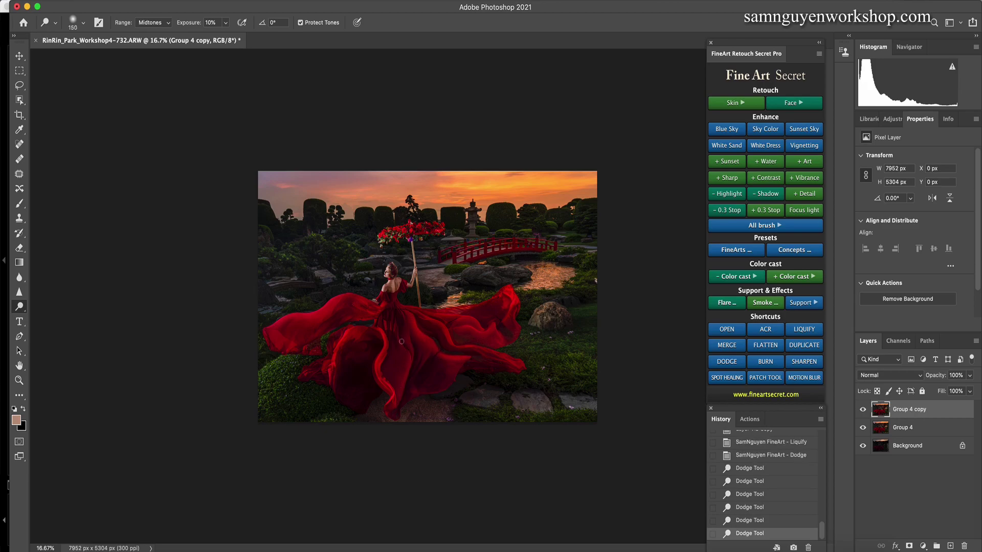
drag(397, 323, 410, 332)
key(bracketleft)
click(399, 314)
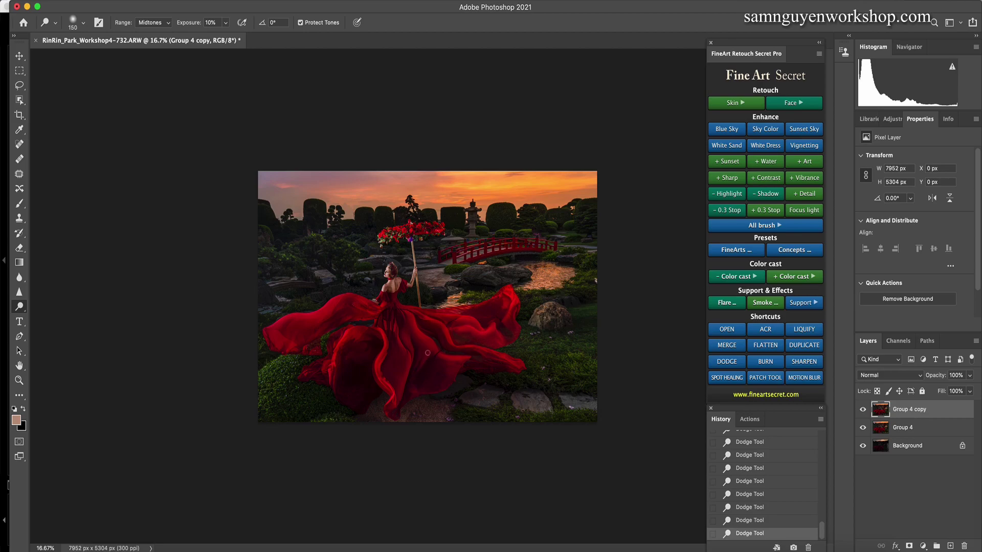
Compare the dress before and after by toggling the visibility of the Group 4 copy layer.
click(862, 411)
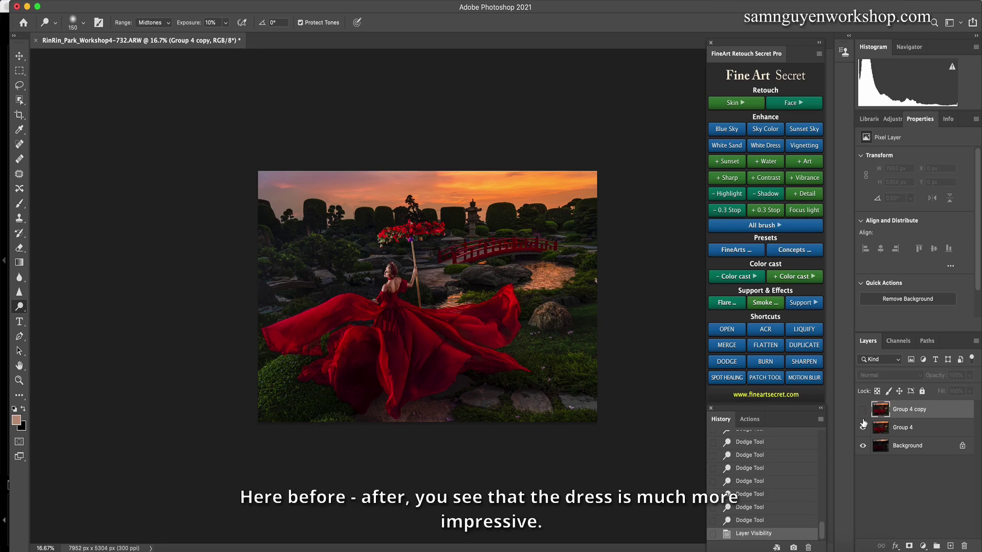
click(866, 408)
click(869, 406)
click(864, 410)
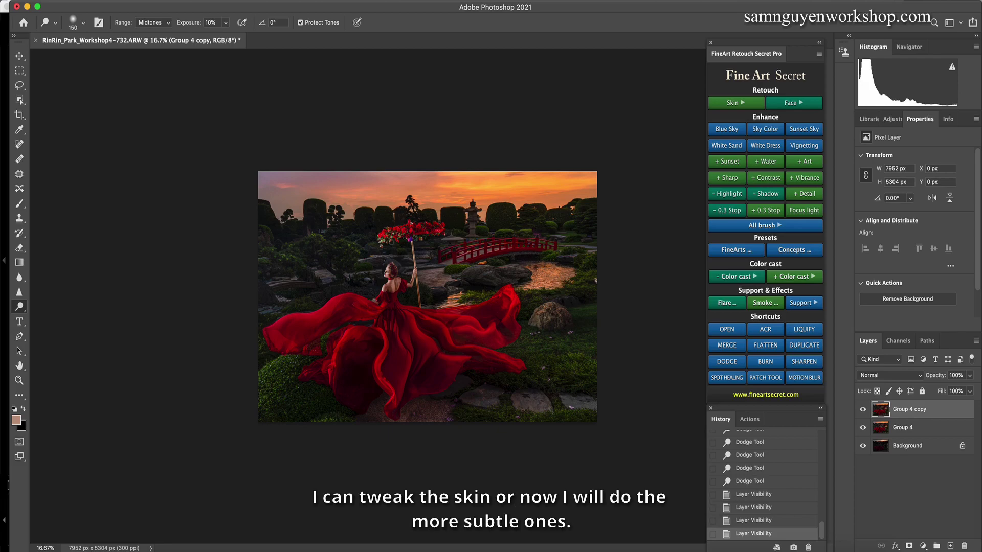
Burn the flower umbrella and the hedge above the bridge with brushes of about size 200 to 250, Midtones range and 10% exposure.
click(765, 361)
key(bracketleft)
key(bracketleft)
key(bracketleft)
key(bracketleft)
key(bracketleft)
key(bracketleft)
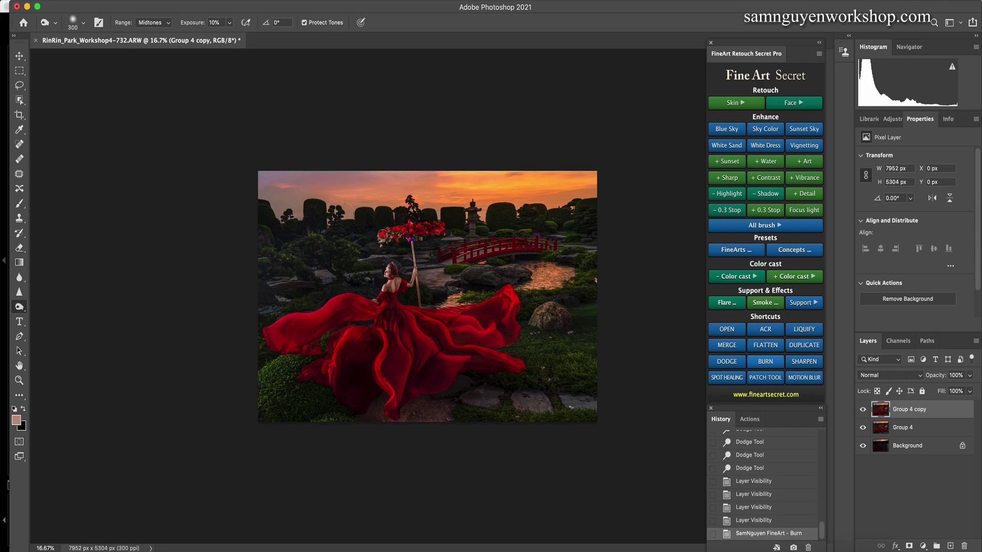
key(bracketleft)
click(383, 233)
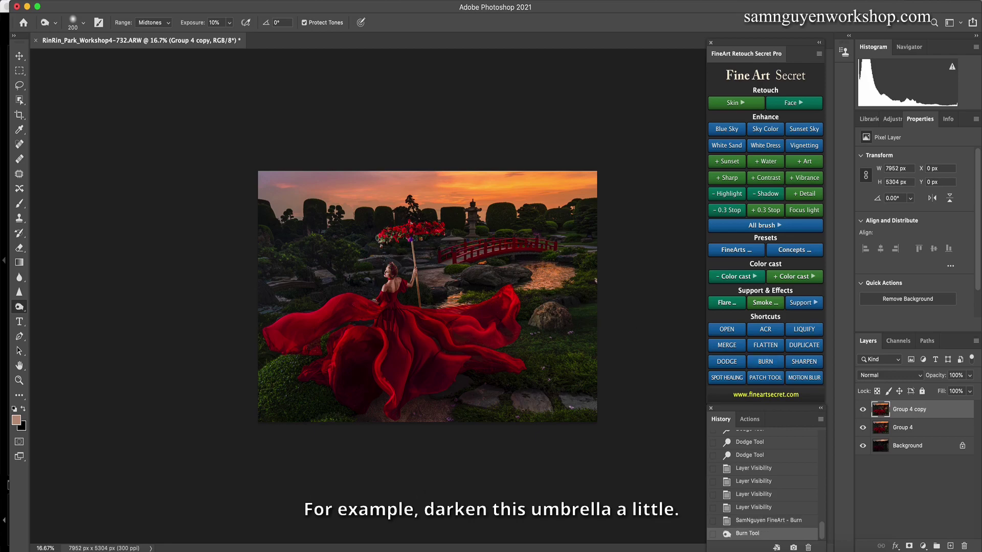
key(bracketright)
key(bracketright)
click(404, 234)
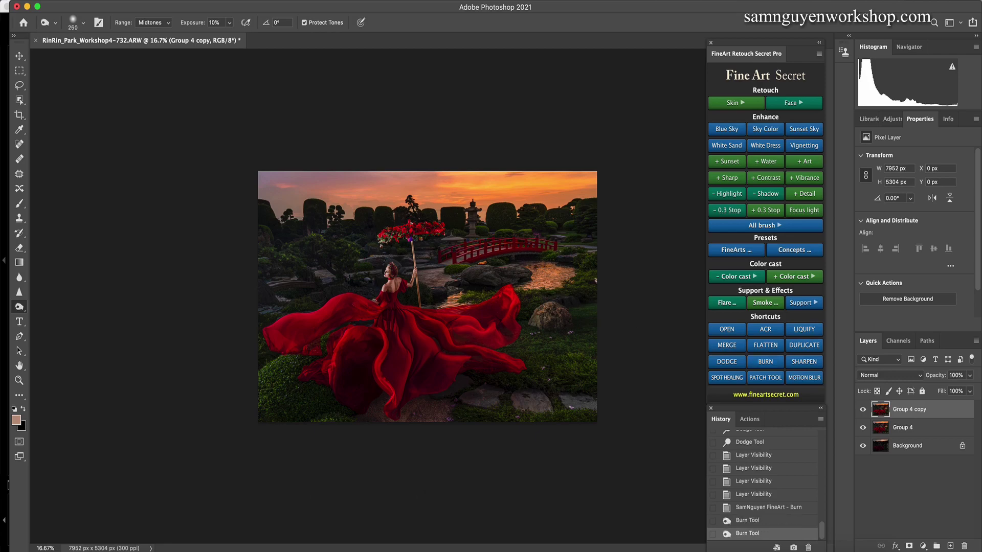
key(bracketleft)
click(410, 229)
click(382, 236)
click(542, 209)
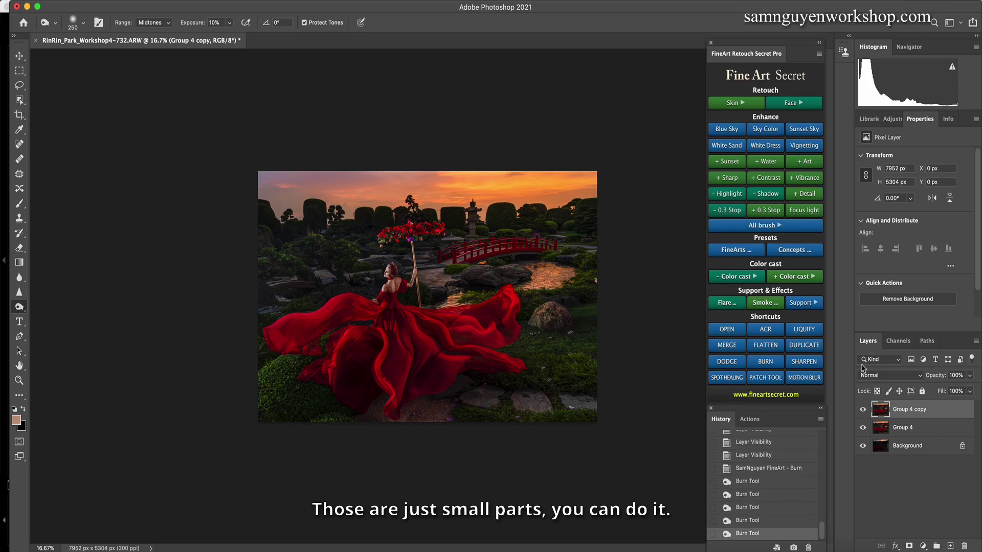
Dodge the dark trees and bushes behind the woman on the left with a size 250 brush at 10% exposure.
click(726, 362)
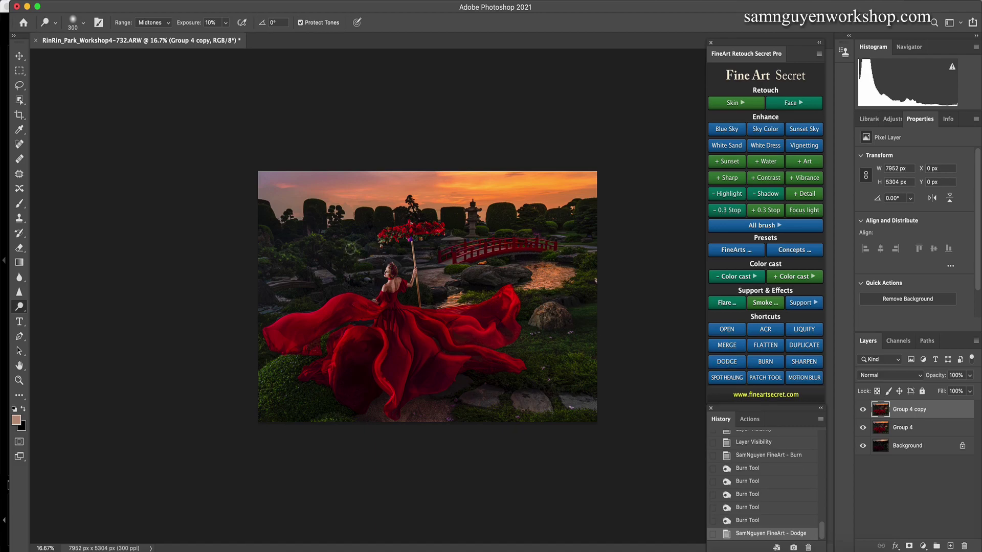
click(373, 238)
key([)
click(319, 238)
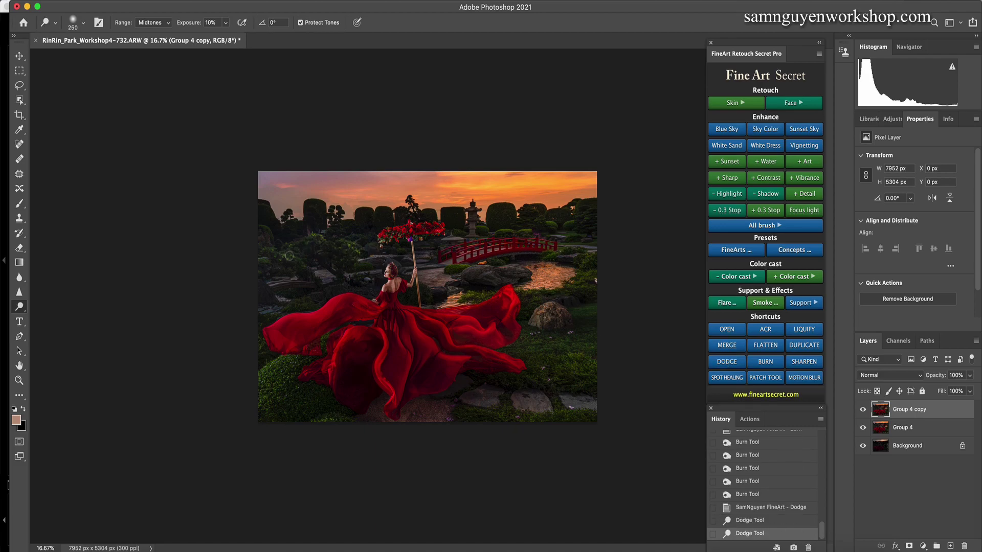
click(280, 252)
click(307, 270)
click(323, 254)
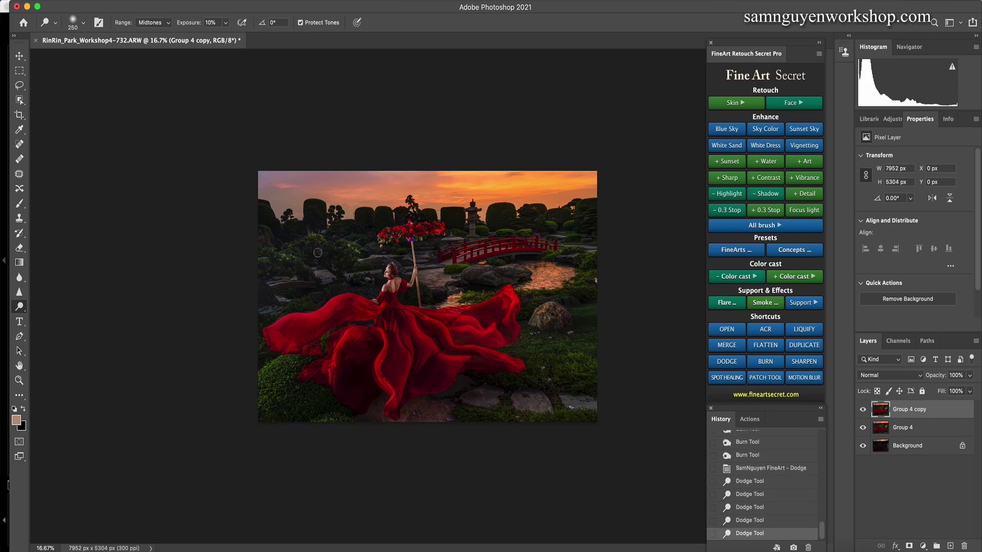
click(318, 247)
click(280, 257)
click(297, 254)
Dodge the sunlit pond and other background highlights with brushes between size 175 and 700.
key(])
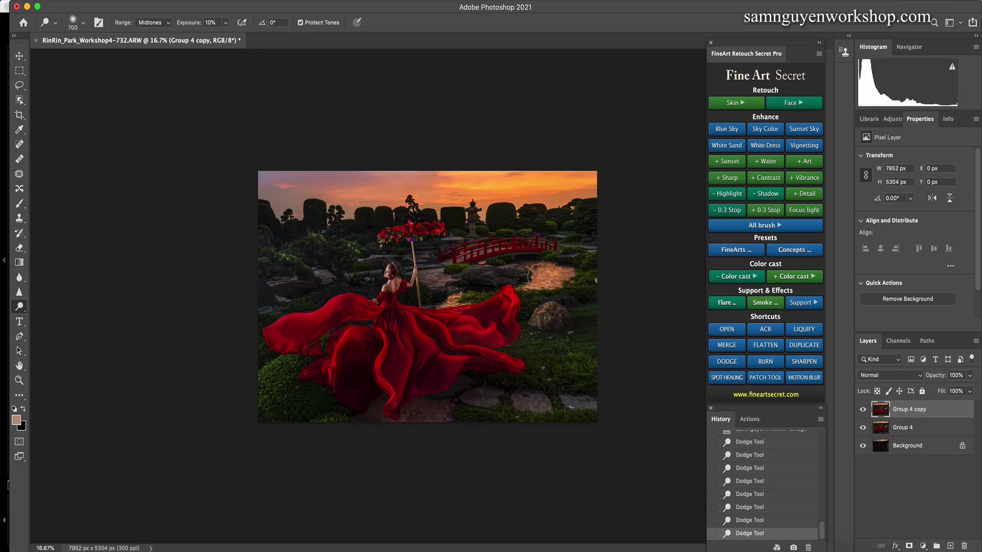
click(542, 269)
key([)
key([)
key([)
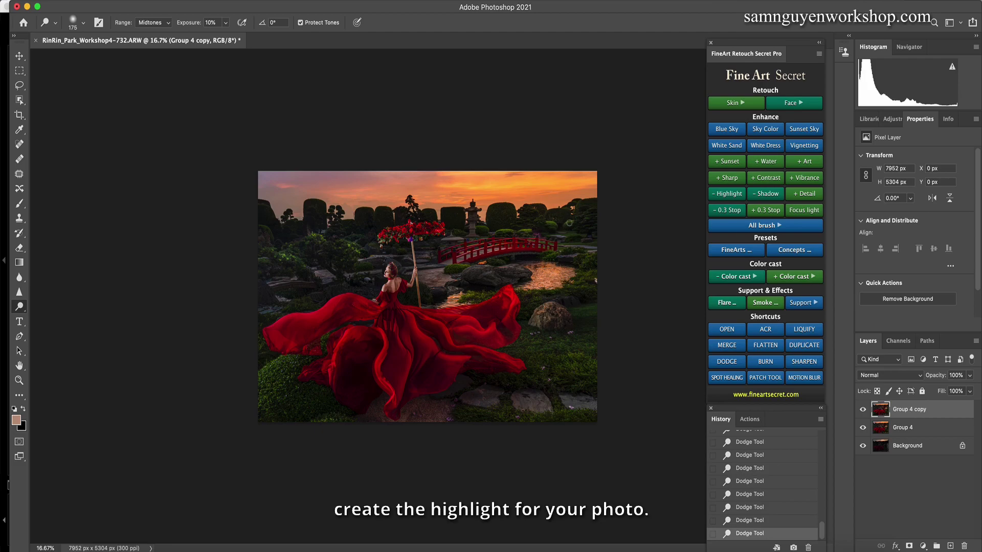
key(bracketleft)
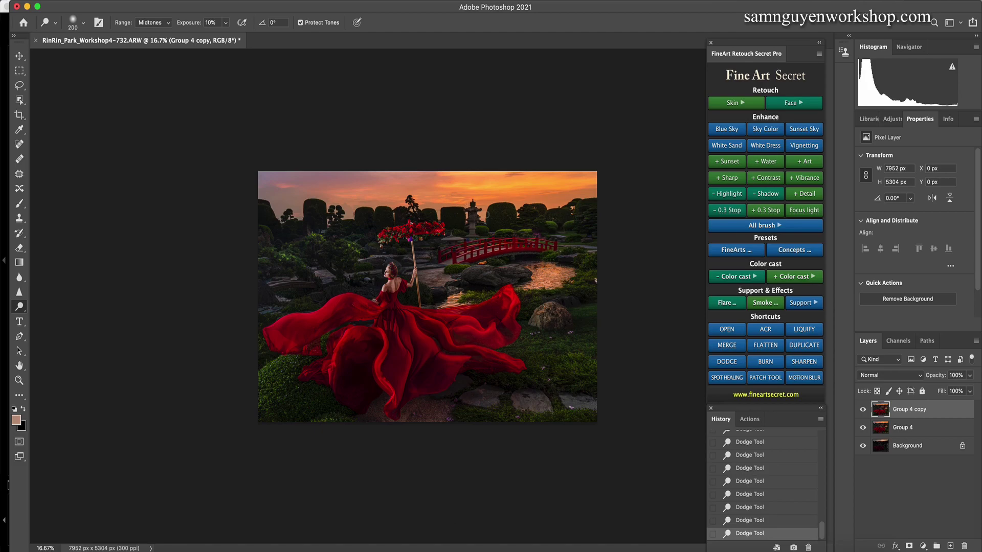
key(bracketright)
key(bracketright)
key(bracketright)
Check the photo with and without Group 4 copy, and group that layer with Group 4.
click(863, 409)
click(863, 409)
shift+click(915, 427)
key(super+g)
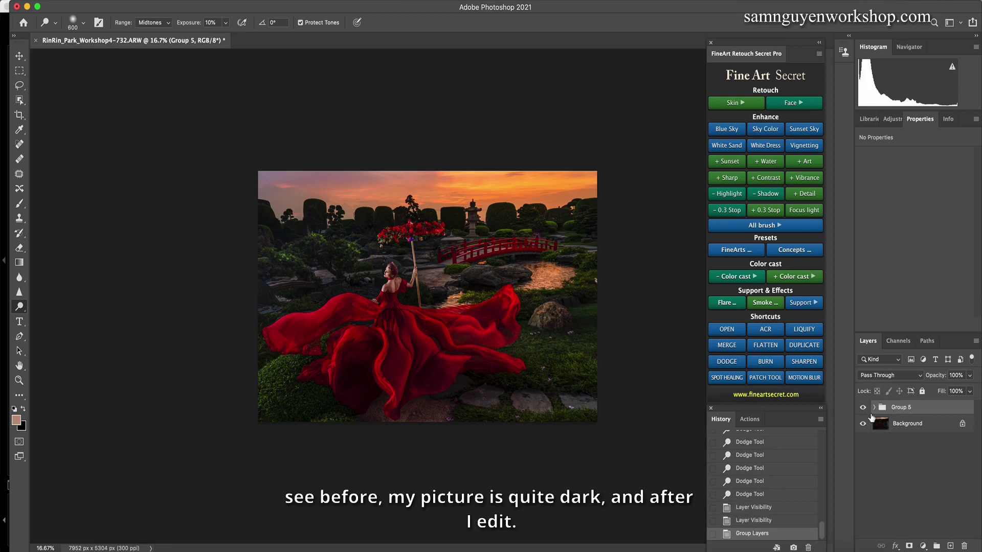
Compare the edited Group 5 with the original Background and merge the group into a single layer.
click(864, 408)
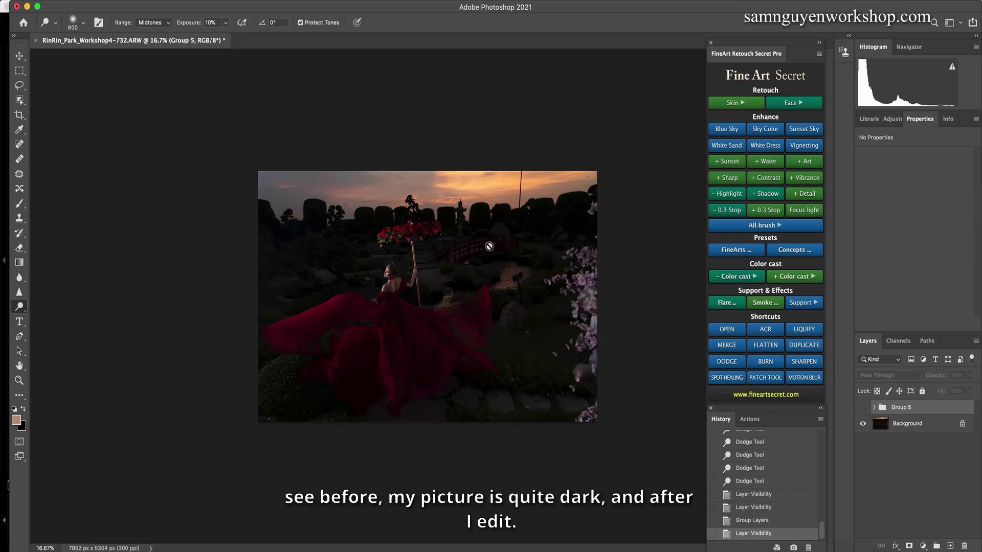
click(862, 408)
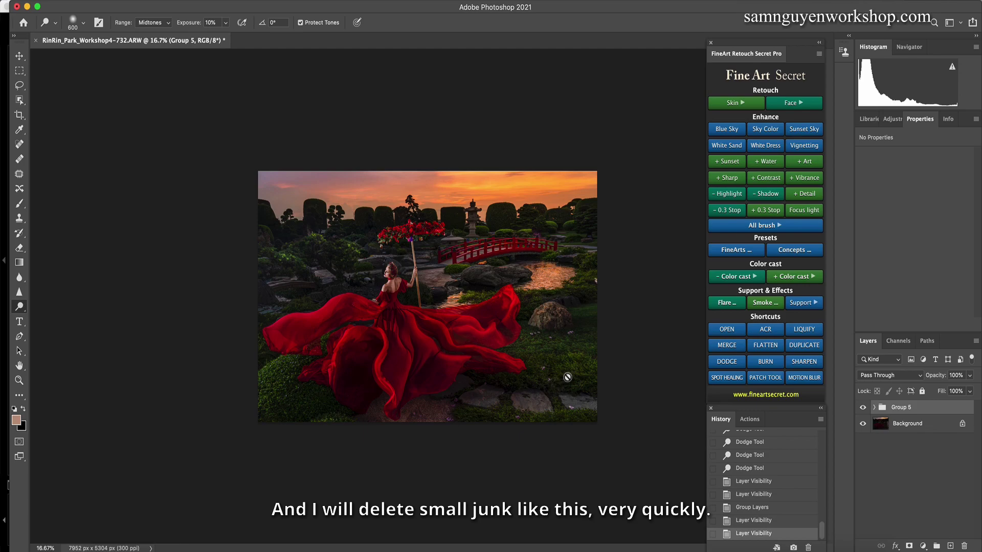
key(super+e)
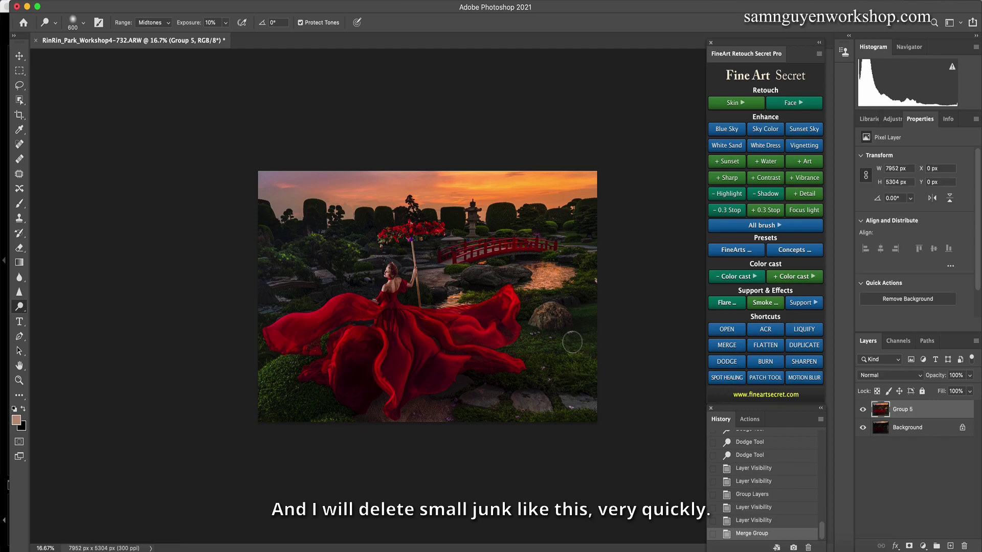
Lasso the small stray flowers on the grass and stone path, fill the selections to remove them, and deselect.
key(l)
mouse_move(577, 333)
mouse_down()
mouse_move(568, 345)
mouse_move(577, 333)
mouse_move(535, 327)
mouse_move(542, 340)
mouse_move(556, 337)
mouse_move(541, 369)
mouse_move(548, 364)
mouse_move(570, 409)
mouse_up()
drag(451, 420, 448, 417)
drag(522, 418, 516, 421)
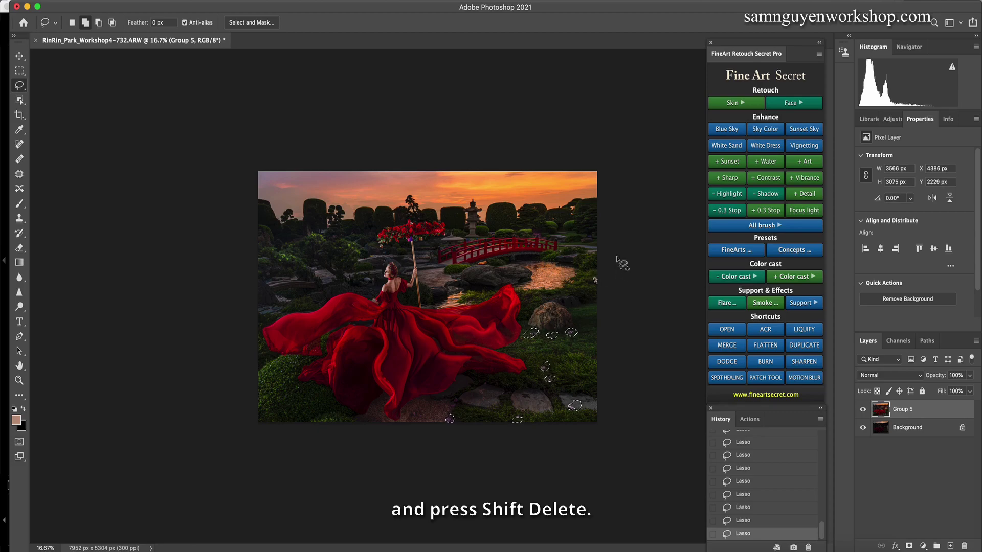
key(shift+Delete)
key(Return)
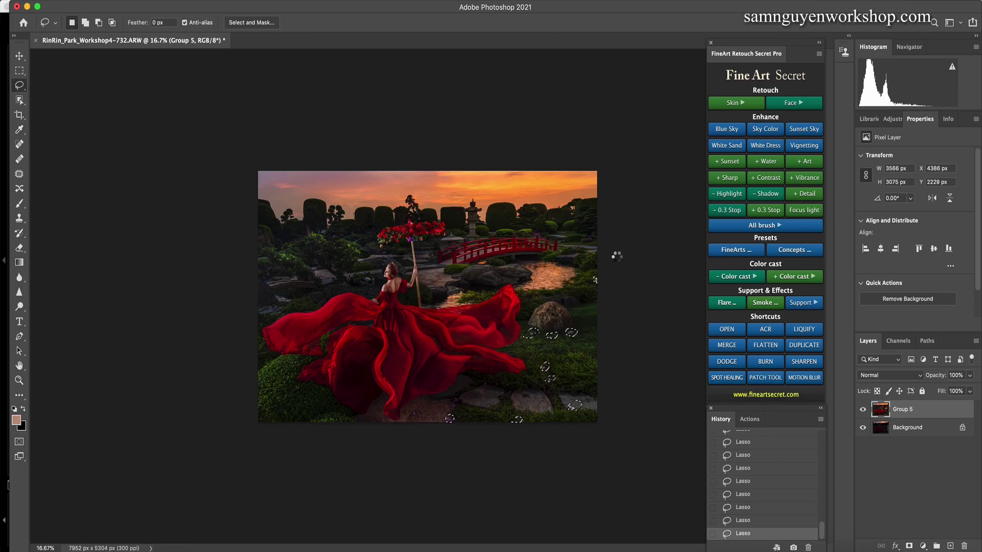
key(super+d)
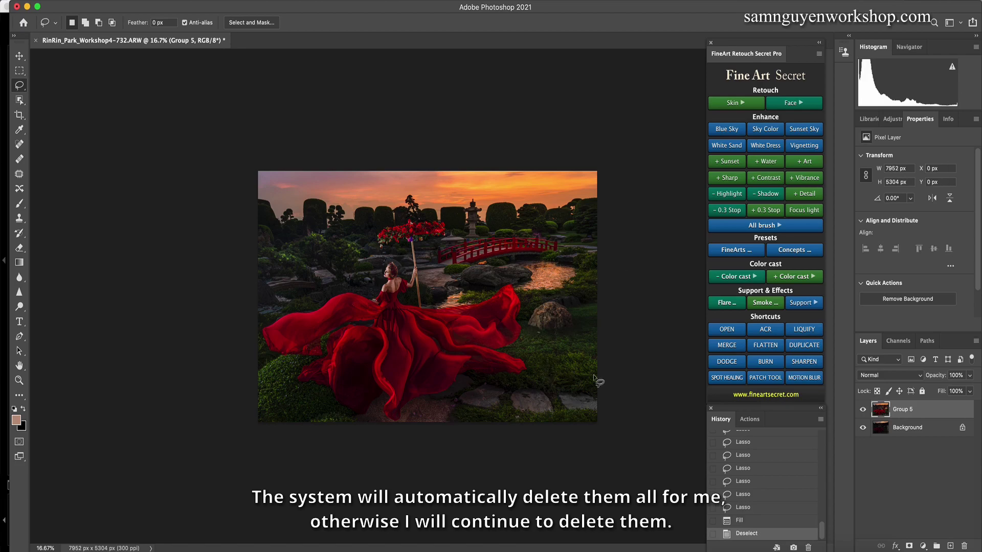